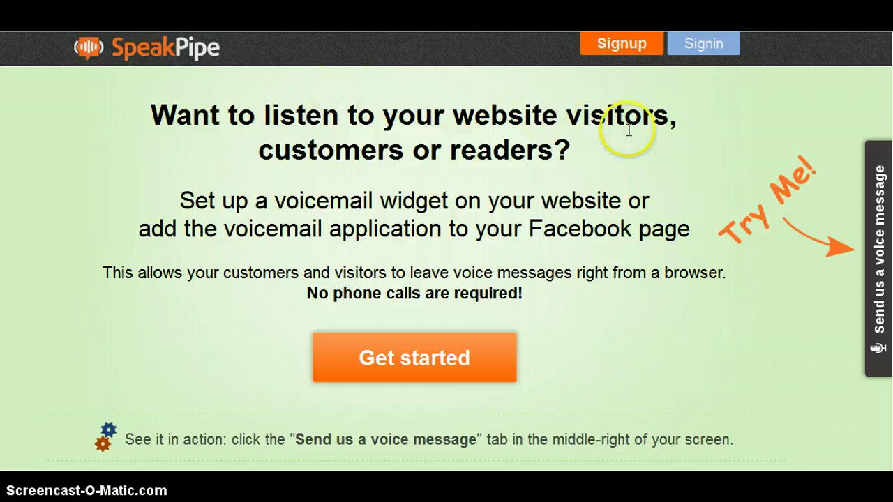
- Go from the SpeakPipe pricing page to the free-plan 'Create my account' sign-up form via Signup
{"action": "scroll", "coordinate": [645, 171], "scroll_direction": "down", "scroll_amount": 2}
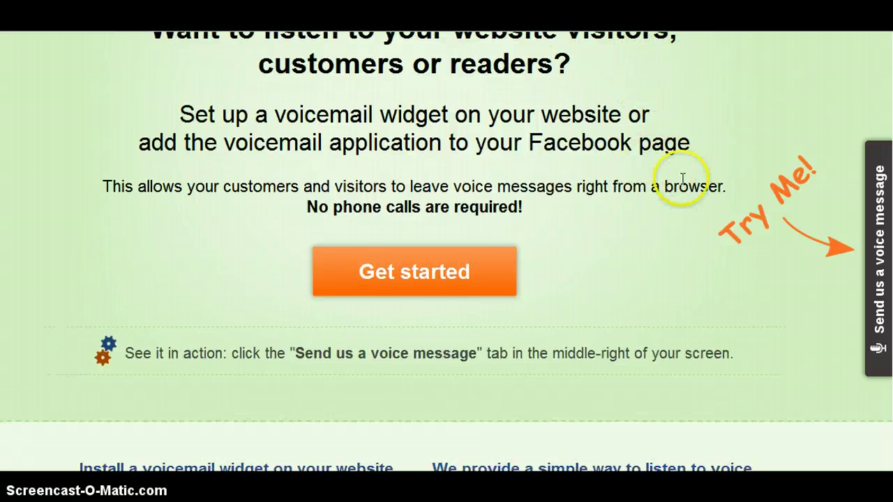
{"action": "scroll", "coordinate": [677, 184], "scroll_direction": "up", "scroll_amount": 2}
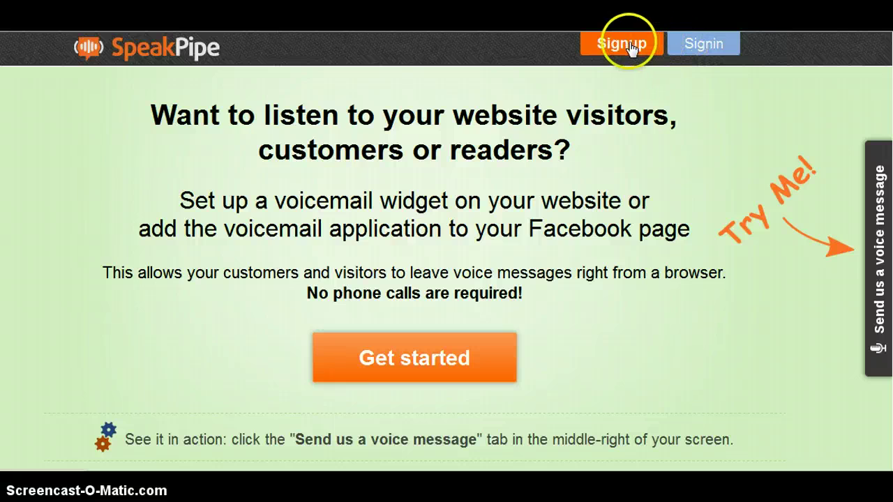
{"action": "scroll", "coordinate": [548, 156], "scroll_direction": "down", "scroll_amount": 8}
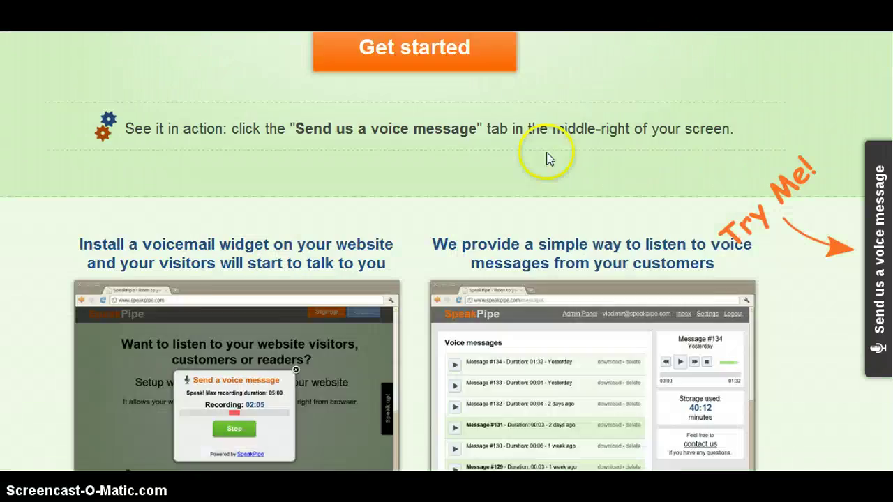
{"action": "scroll", "coordinate": [547, 167], "scroll_direction": "down", "scroll_amount": 7}
{"action": "scroll", "coordinate": [554, 205], "scroll_direction": "up", "scroll_amount": 8}
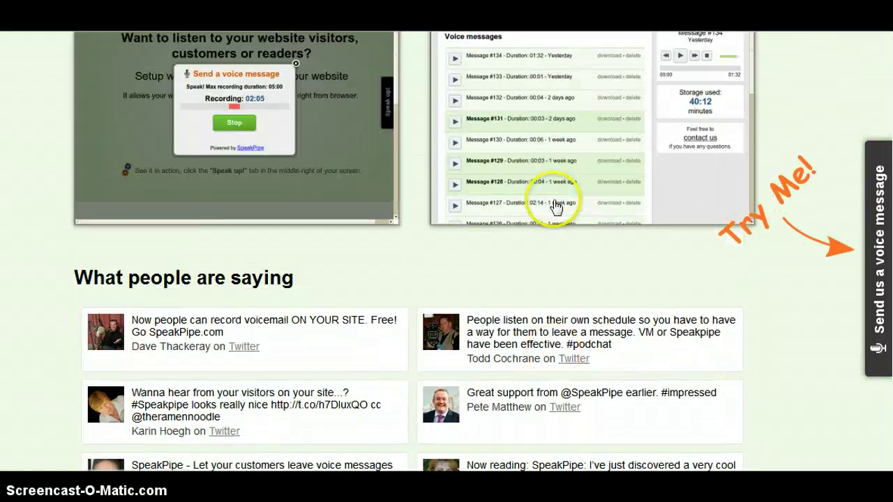
{"action": "scroll", "coordinate": [556, 209], "scroll_direction": "up", "scroll_amount": 7}
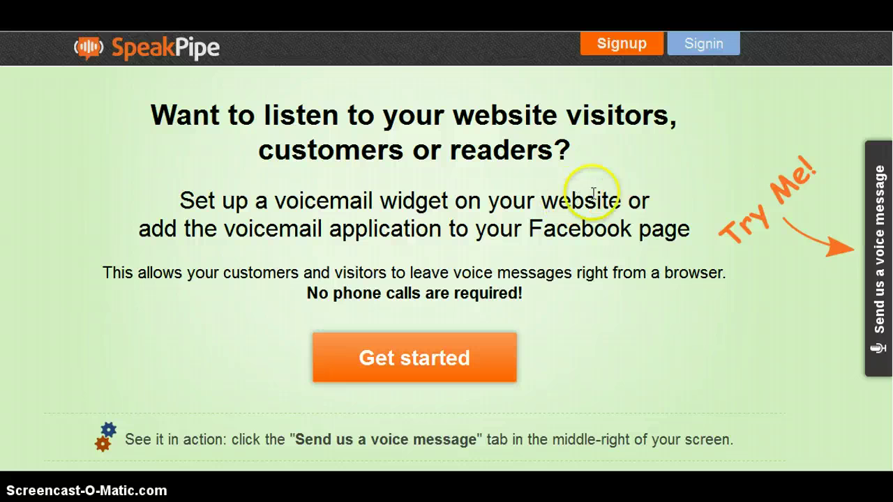
{"action": "left_click", "coordinate": [624, 48]}
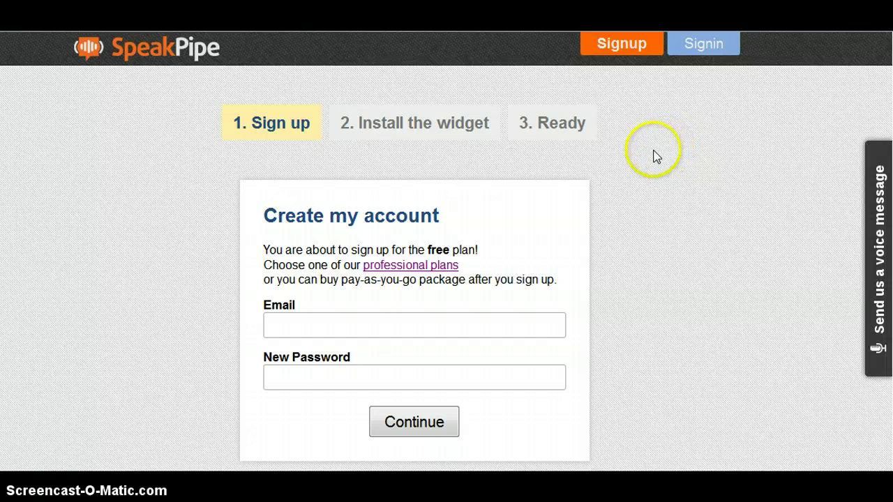
{"action": "scroll", "coordinate": [638, 164], "scroll_direction": "down", "scroll_amount": 1}
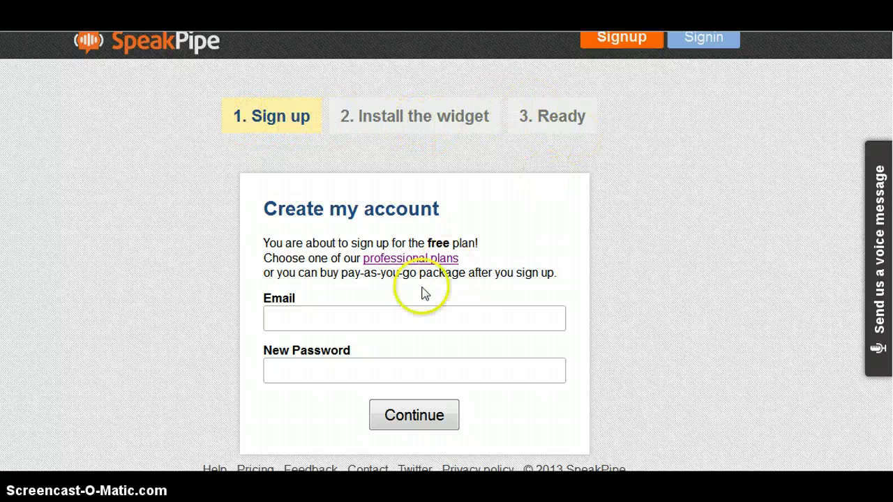
- Submit the sign-up form with an email address and a 4-character password, which is rejected as too short
{"action": "left_click", "coordinate": [417, 321]}
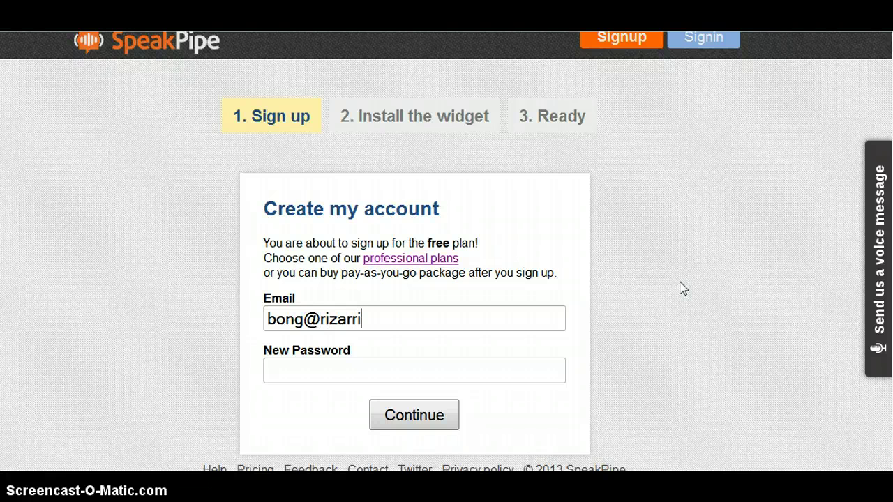
{"action": "type", "text": "com"}
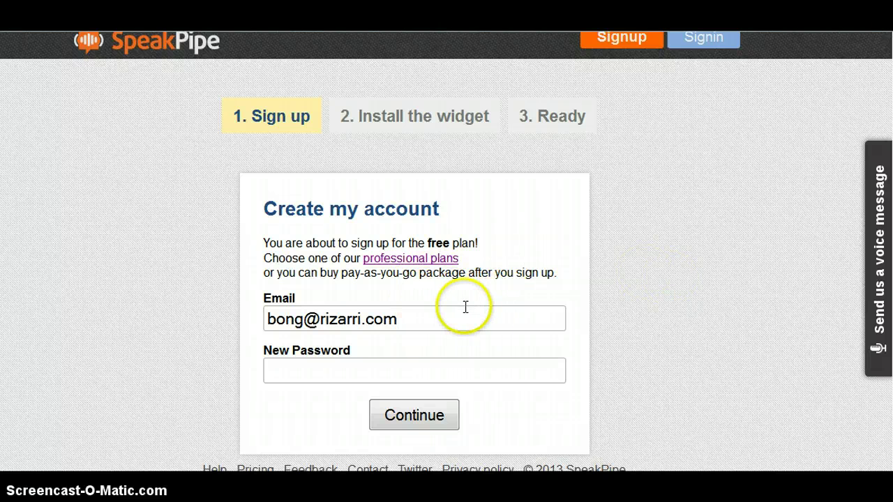
{"action": "left_click", "coordinate": [350, 369]}
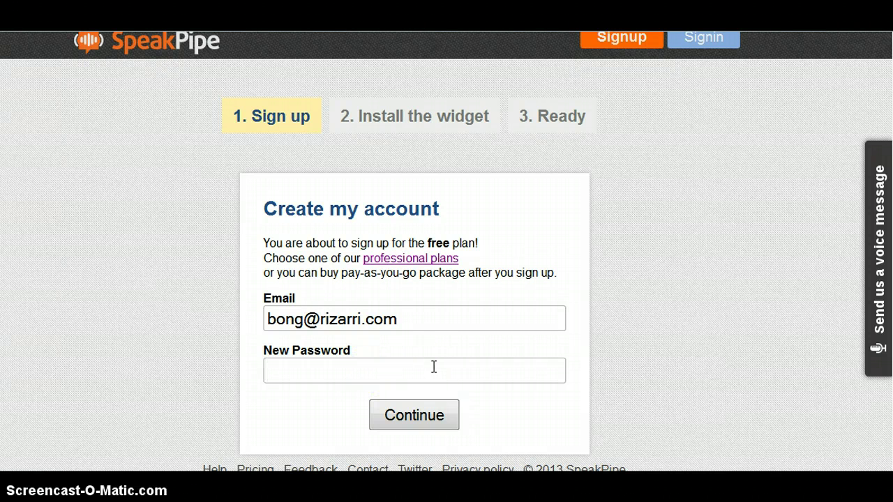
{"action": "type", "text": "••••"}
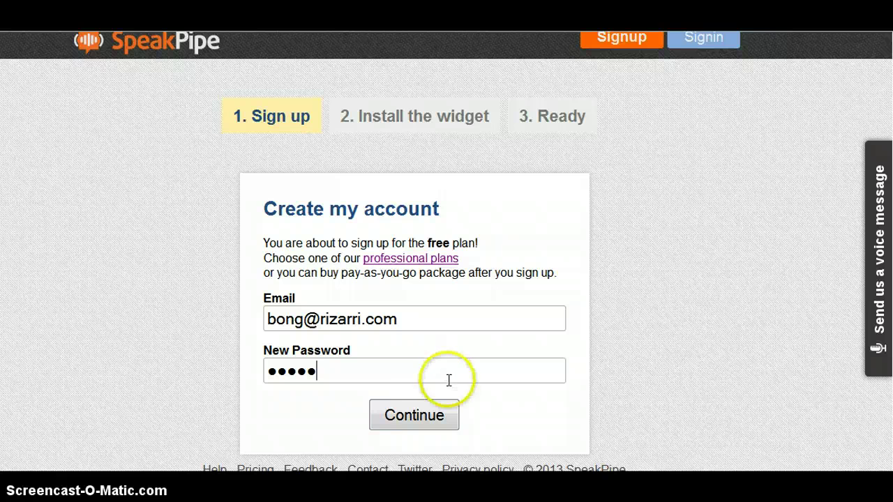
{"action": "left_click", "coordinate": [421, 413]}
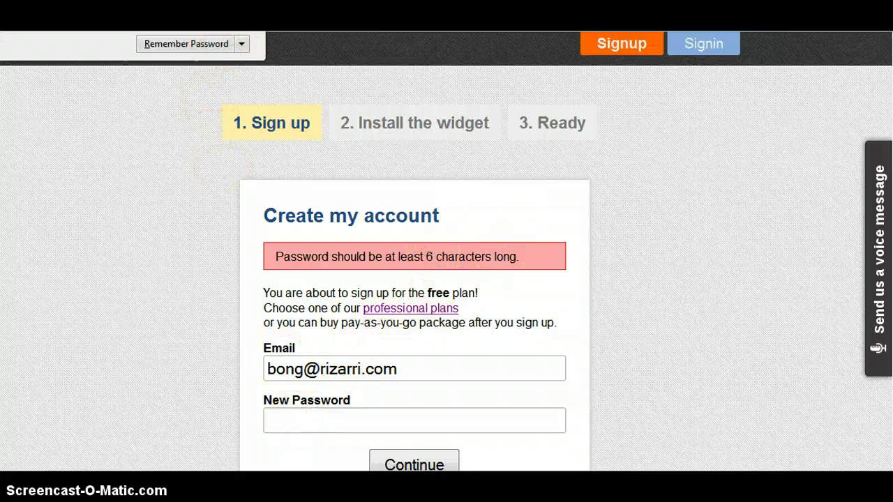
- Resubmit the sign-up with a password of at least 6 characters and let Firefox remember it
{"action": "left_click", "coordinate": [199, 76]}
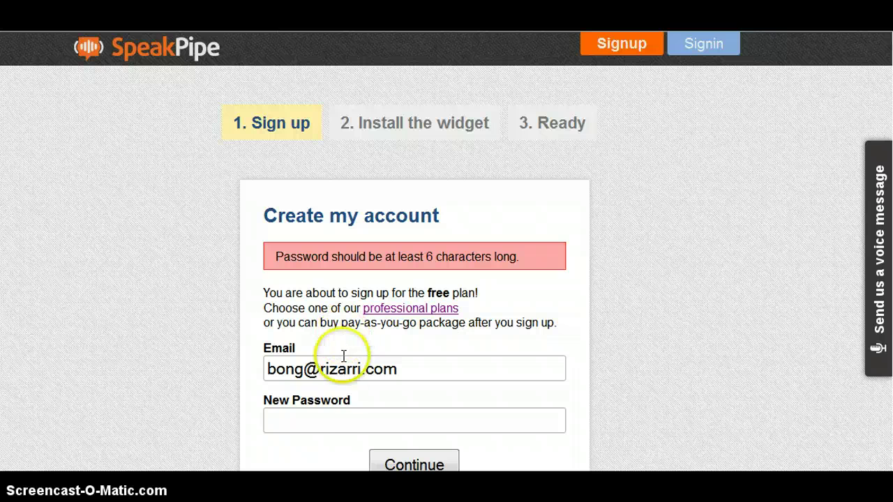
{"action": "left_click", "coordinate": [327, 423]}
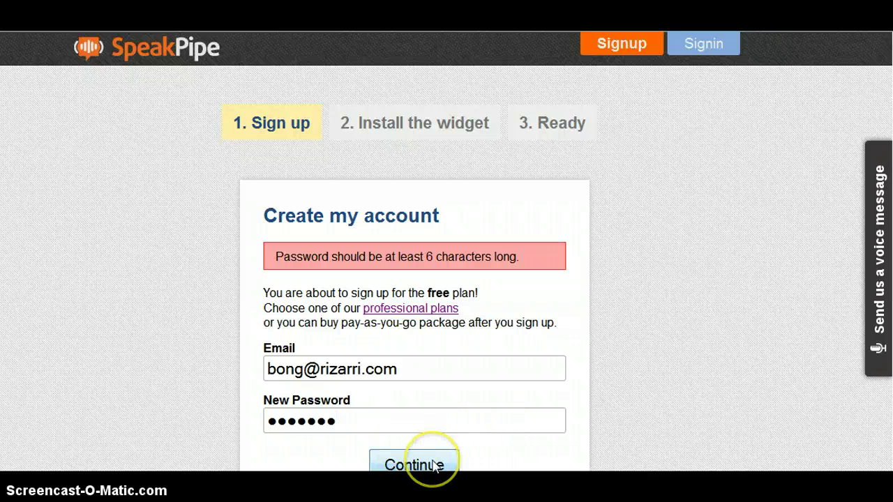
{"action": "left_click", "coordinate": [434, 465]}
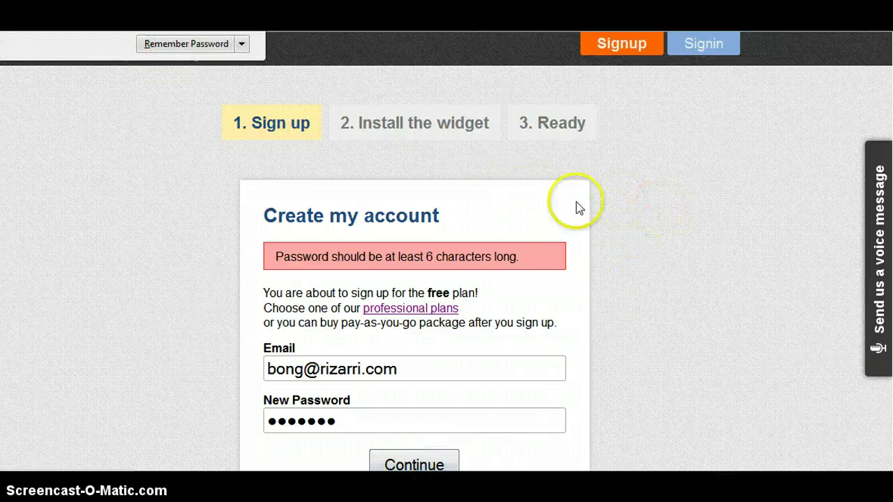
{"action": "left_click", "coordinate": [202, 45]}
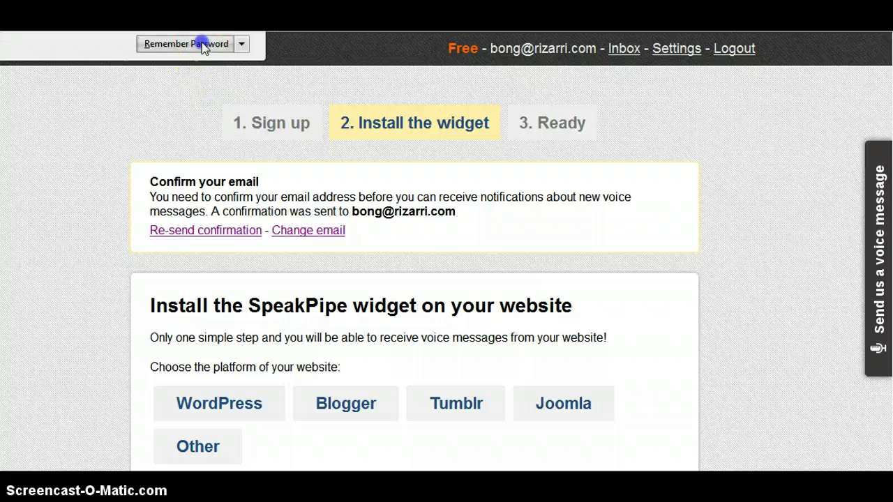
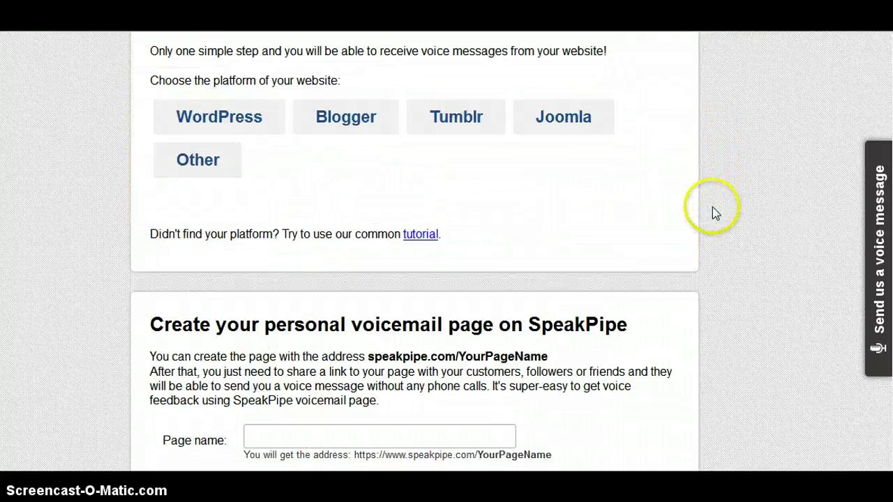
{"action": "scroll", "coordinate": [730, 215], "scroll_direction": "down", "scroll_amount": 2}
{"action": "scroll", "coordinate": [737, 221], "scroll_direction": "down", "scroll_amount": 4}
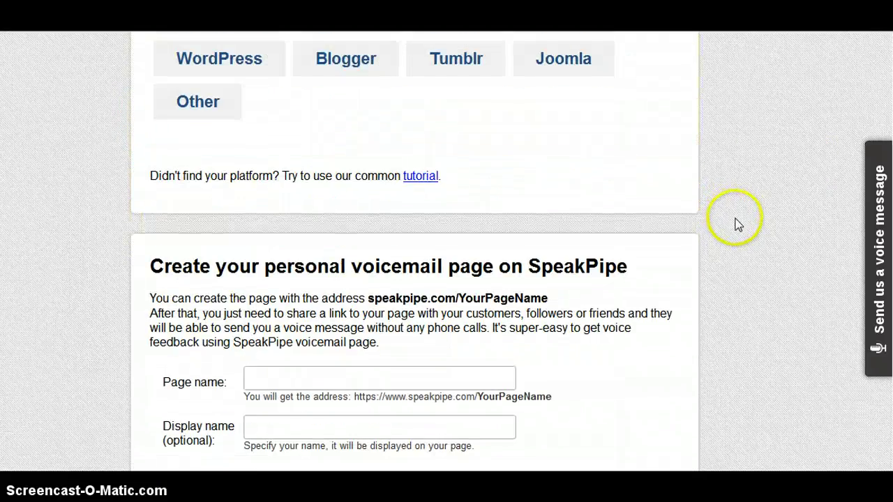
{"action": "scroll", "coordinate": [699, 224], "scroll_direction": "up", "scroll_amount": 3}
{"action": "scroll", "coordinate": [705, 226], "scroll_direction": "up", "scroll_amount": 1}
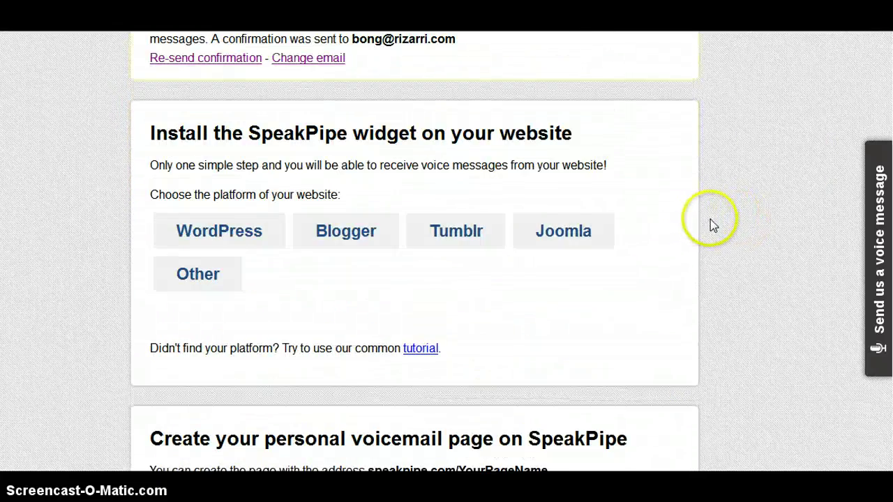
{"action": "scroll", "coordinate": [530, 205], "scroll_direction": "down", "scroll_amount": 2}
{"action": "scroll", "coordinate": [516, 206], "scroll_direction": "up", "scroll_amount": 2}
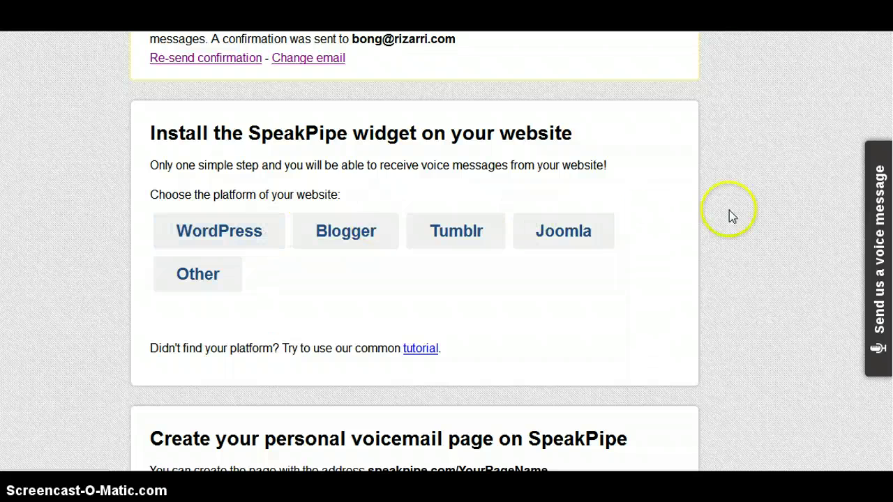
{"action": "scroll", "coordinate": [698, 215], "scroll_direction": "up", "scroll_amount": 3}
{"action": "scroll", "coordinate": [743, 220], "scroll_direction": "down", "scroll_amount": 2}
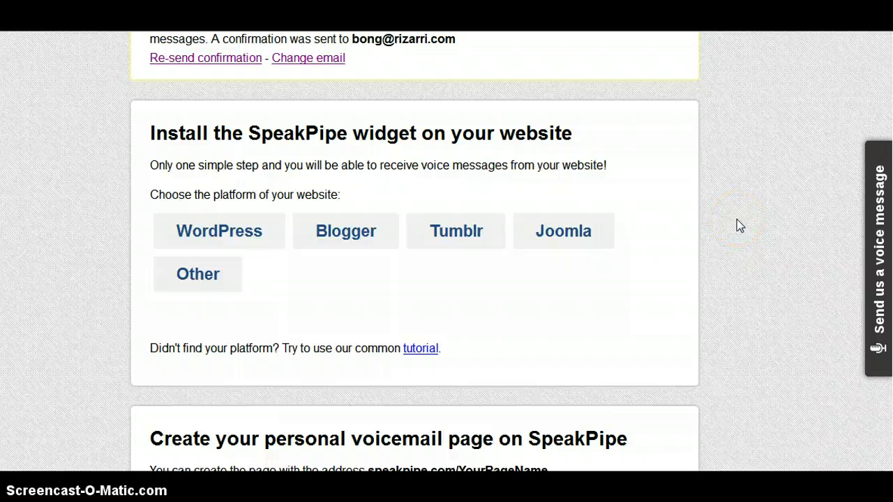
{"action": "scroll", "coordinate": [738, 220], "scroll_direction": "up", "scroll_amount": 2}
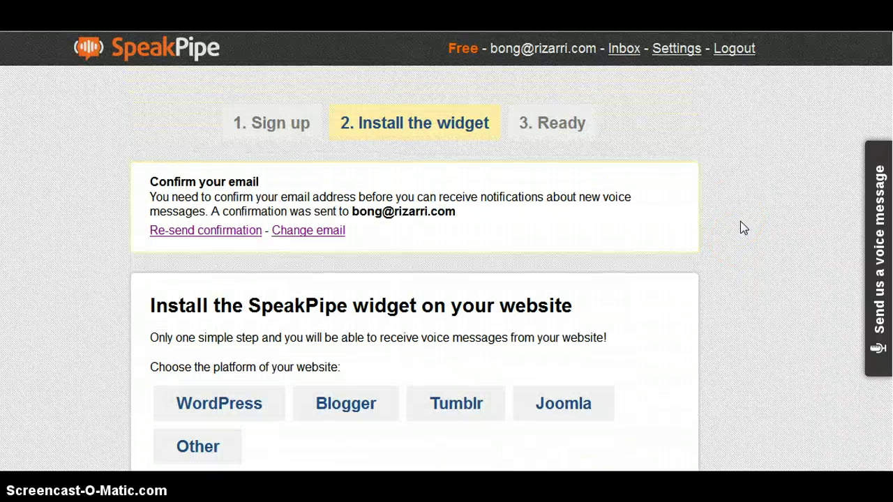
{"action": "scroll", "coordinate": [741, 224], "scroll_direction": "down", "scroll_amount": 2}
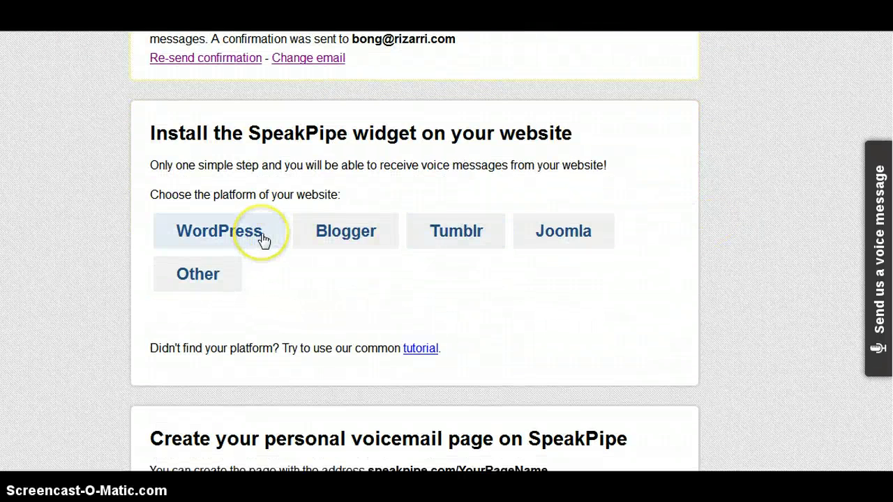
{"action": "scroll", "coordinate": [638, 210], "scroll_direction": "down", "scroll_amount": 3}
- Enter rizarri as the voicemail page name and fill in the display name
{"action": "left_click", "coordinate": [425, 298]}
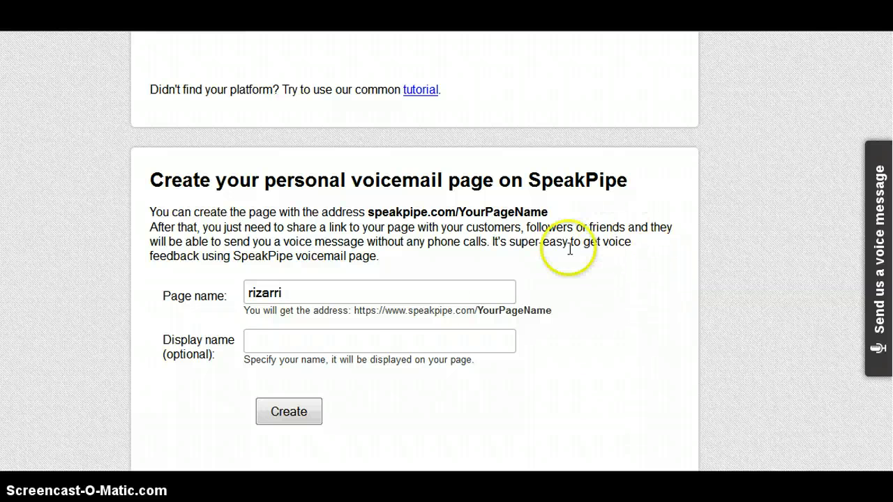
{"action": "left_click", "coordinate": [421, 341]}
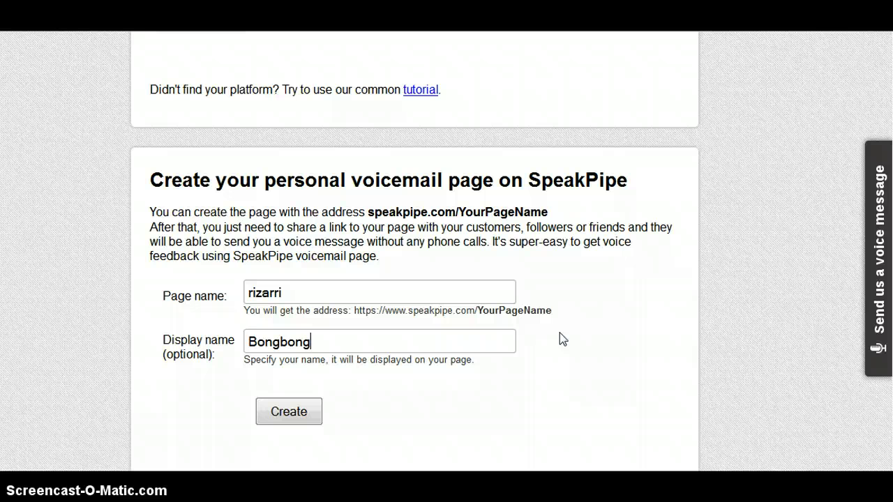
{"action": "left_click", "coordinate": [558, 336]}
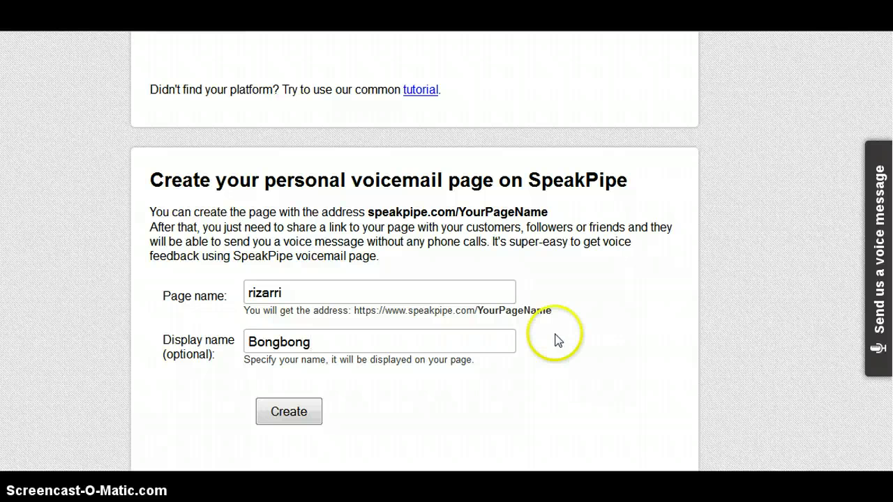
{"action": "scroll", "coordinate": [568, 338], "scroll_direction": "down", "scroll_amount": 3}
{"action": "scroll", "coordinate": [603, 336], "scroll_direction": "down", "scroll_amount": 2}
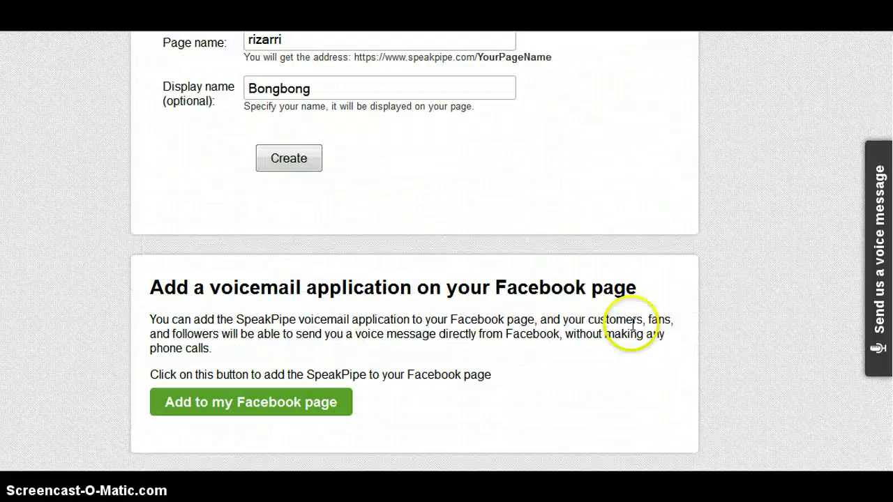
{"action": "scroll", "coordinate": [633, 335], "scroll_direction": "up", "scroll_amount": 9}
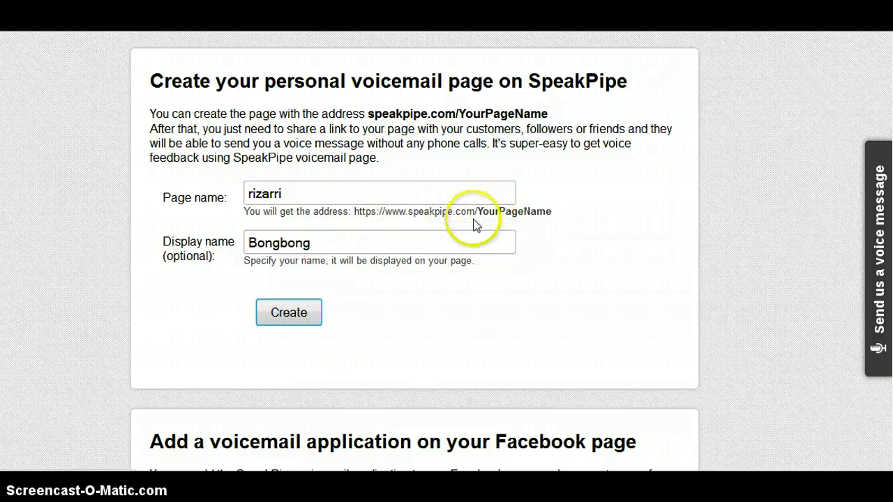
{"action": "left_click_drag", "start_coordinate": [478, 211], "coordinate": [534, 212]}
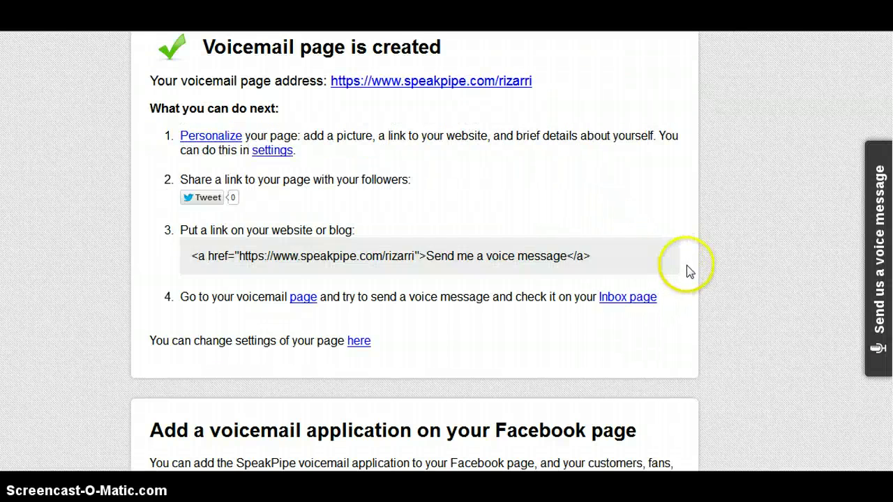
- Review the 'Voicemail page is created' panel for speakpipe.com/rizarri
{"action": "scroll", "coordinate": [686, 265], "scroll_direction": "up", "scroll_amount": 1}
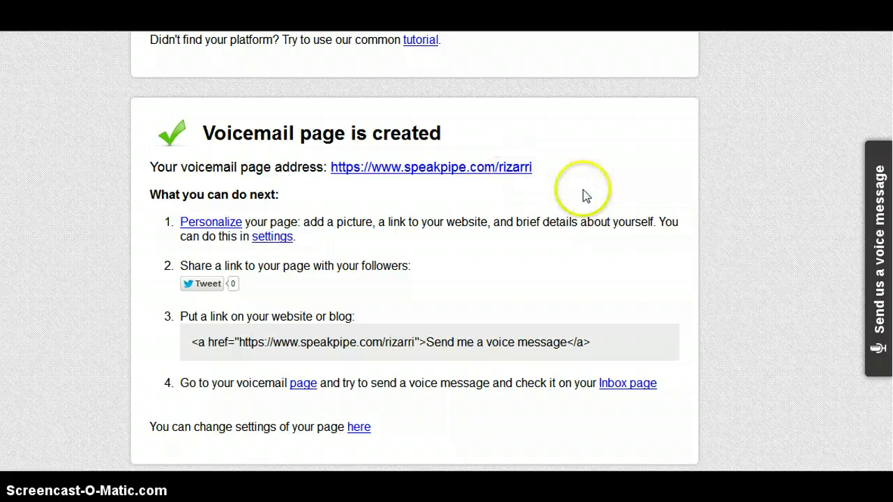
{"action": "scroll", "coordinate": [647, 255], "scroll_direction": "down", "scroll_amount": 3}
{"action": "scroll", "coordinate": [664, 275], "scroll_direction": "up", "scroll_amount": 9}
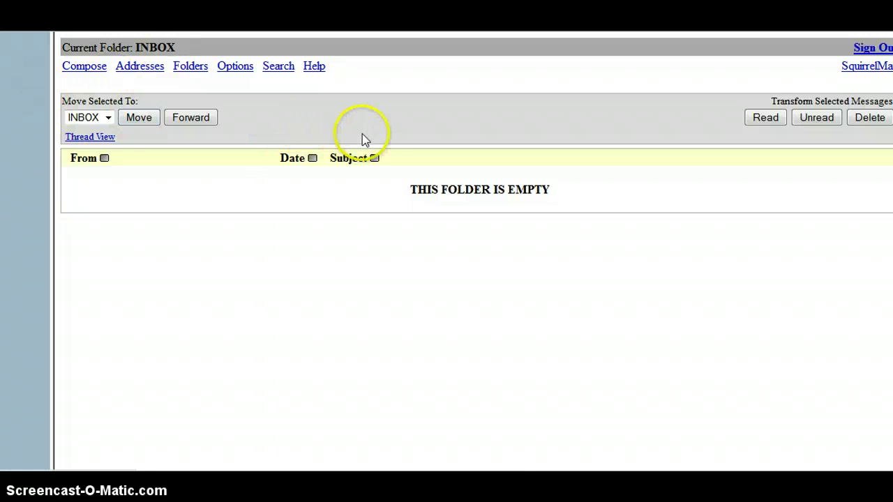
- Refresh the inbox and follow the link in the 'Confirm your SpeakPipe account' email
{"action": "key", "text": "F5"}
{"action": "left_click", "coordinate": [431, 203]}
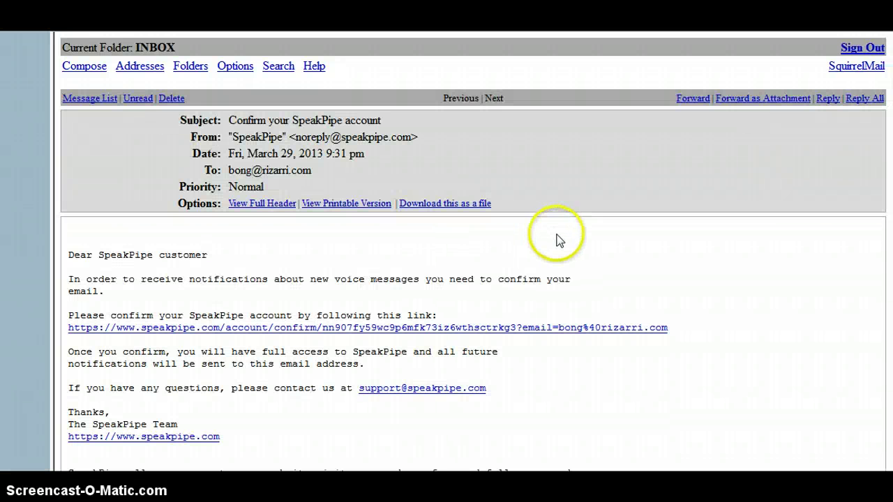
{"action": "left_click", "coordinate": [351, 331]}
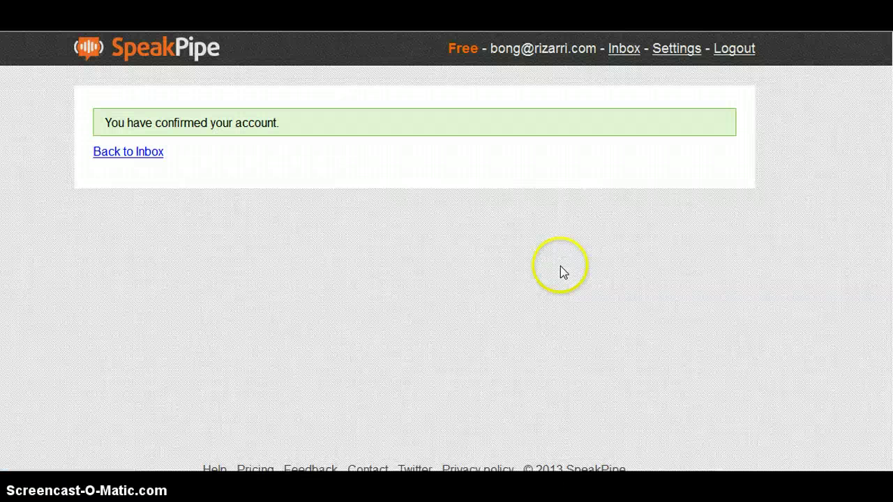
- Go back to the empty Received messages inbox, refresh it, then go to Settings
{"action": "left_click", "coordinate": [130, 153]}
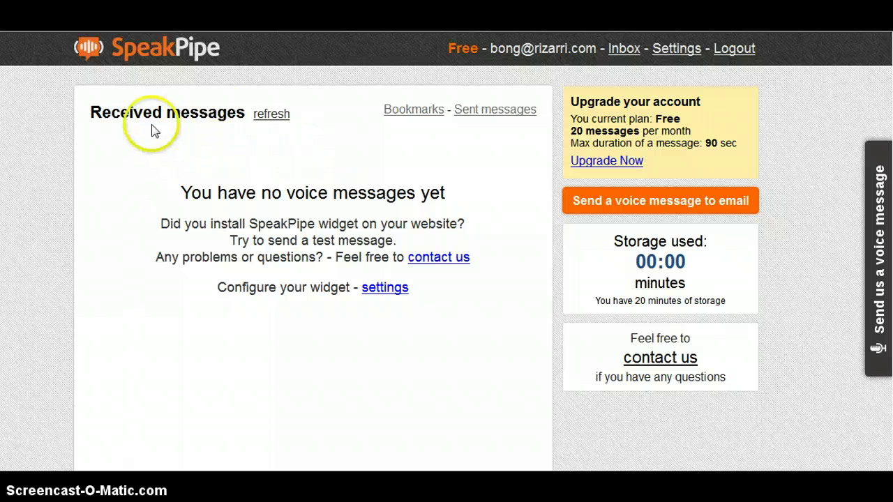
{"action": "left_click", "coordinate": [279, 119]}
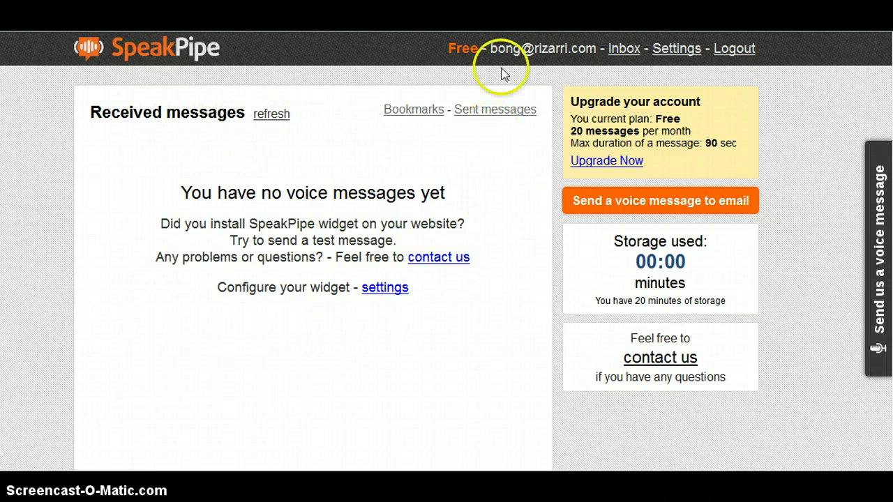
{"action": "left_click", "coordinate": [664, 50]}
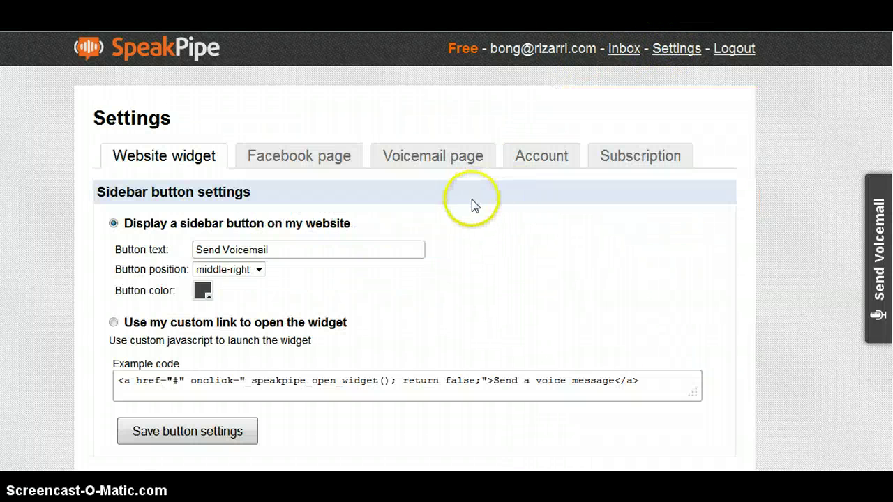
- Look over the Sidebar button settings and focus the 'Send Voicemail' button text field
{"action": "scroll", "coordinate": [474, 206], "scroll_direction": "down", "scroll_amount": 5}
{"action": "scroll", "coordinate": [474, 220], "scroll_direction": "up", "scroll_amount": 3}
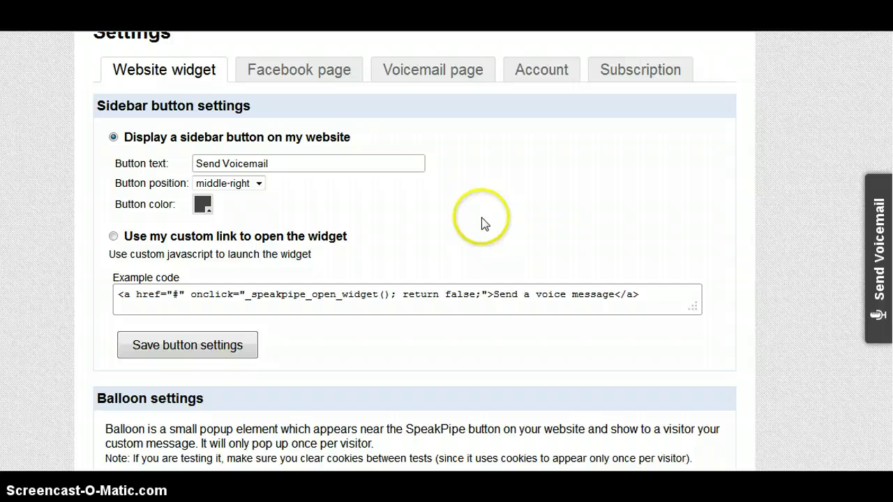
{"action": "scroll", "coordinate": [484, 223], "scroll_direction": "up", "scroll_amount": 3}
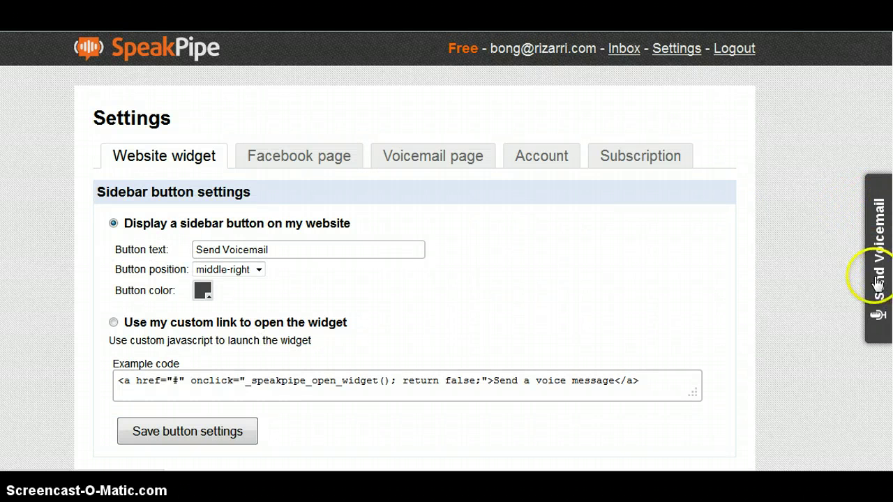
{"action": "scroll", "coordinate": [454, 319], "scroll_direction": "down", "scroll_amount": 4}
{"action": "scroll", "coordinate": [359, 239], "scroll_direction": "up", "scroll_amount": 1}
{"action": "scroll", "coordinate": [365, 241], "scroll_direction": "up", "scroll_amount": 1}
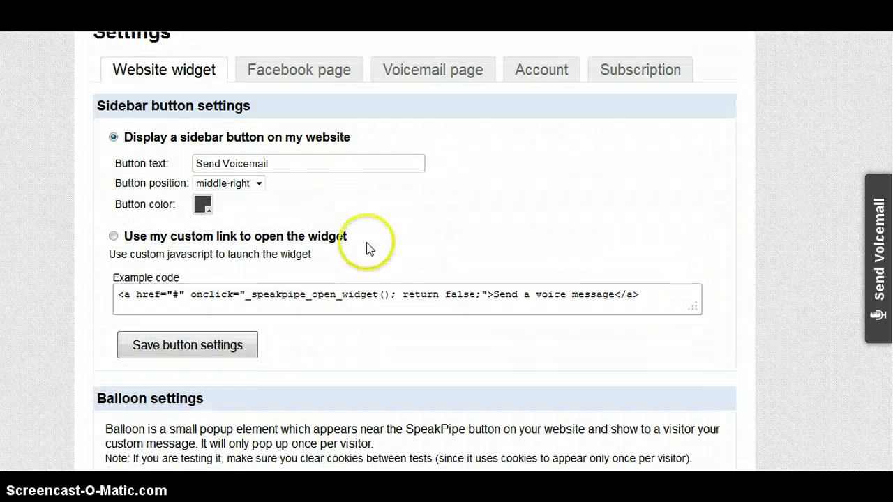
{"action": "left_click", "coordinate": [220, 163]}
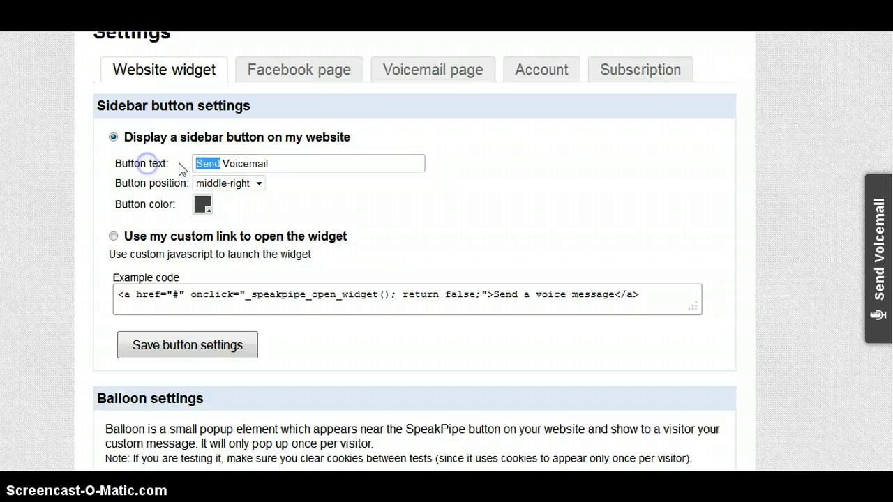
- Keep the button at middle-right, pick an orange colour, and save the button settings
{"action": "left_click", "coordinate": [258, 184]}
{"action": "left_click", "coordinate": [239, 196]}
{"action": "left_click", "coordinate": [202, 203]}
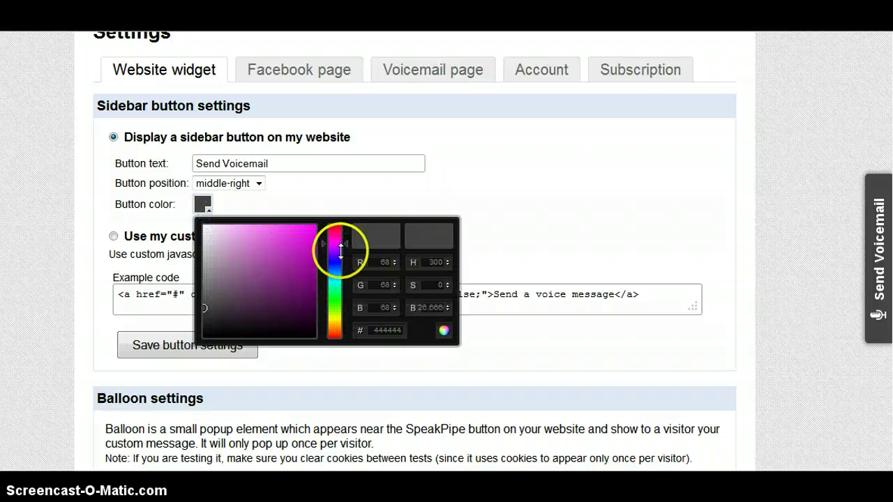
{"action": "left_click_drag", "start_coordinate": [339, 249], "coordinate": [336, 325]}
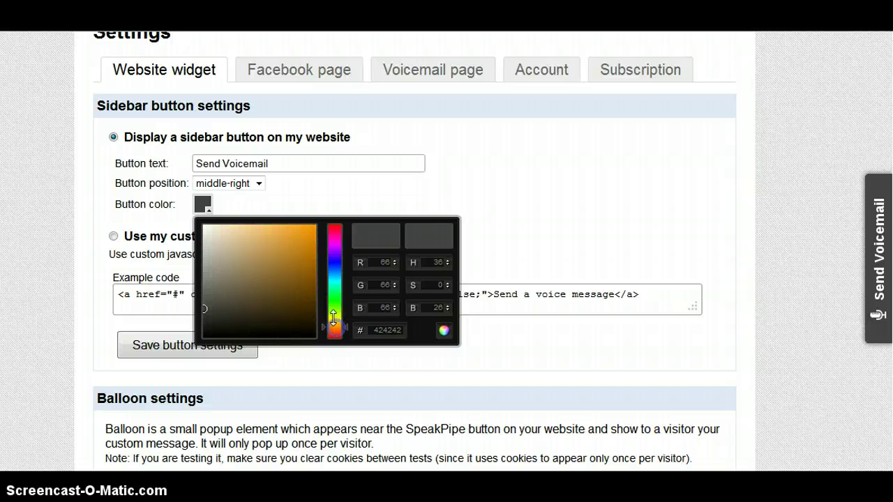
{"action": "left_click", "coordinate": [337, 325]}
{"action": "left_click_drag", "start_coordinate": [294, 293], "coordinate": [311, 254]}
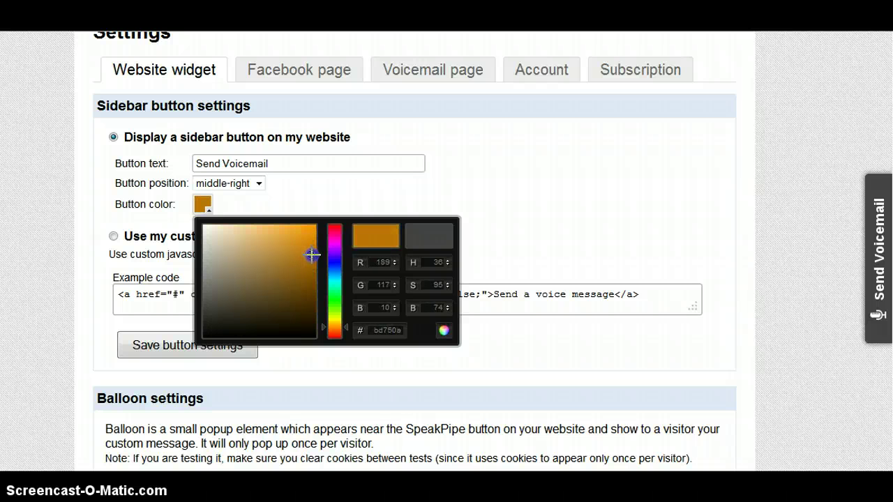
{"action": "left_click", "coordinate": [439, 331]}
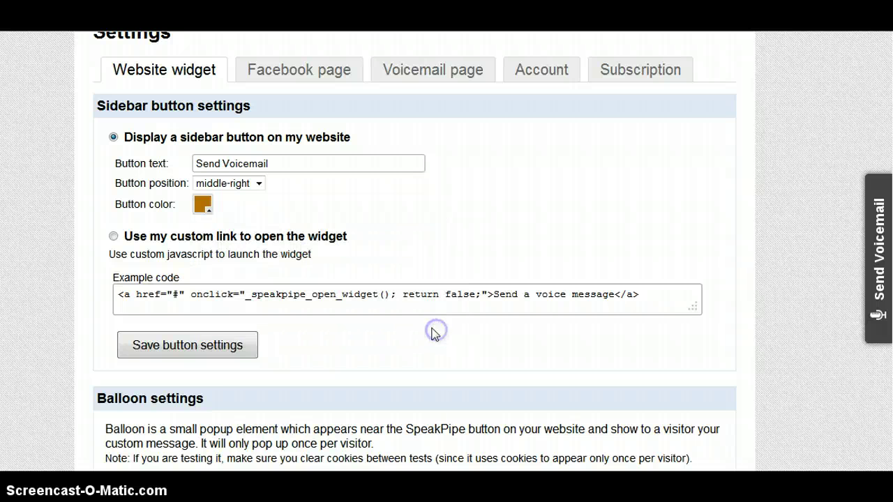
{"action": "left_click", "coordinate": [219, 352]}
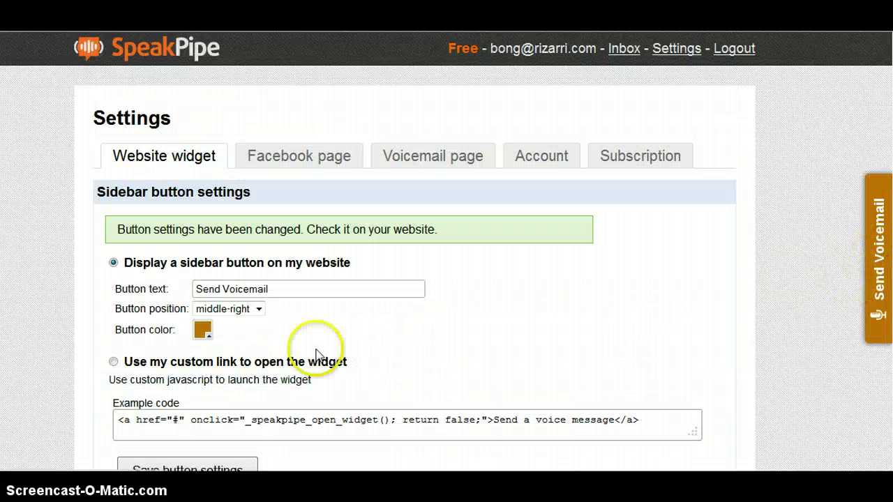
- Change the button colour to a brighter orange and save again
{"action": "left_click", "coordinate": [199, 334]}
{"action": "left_click_drag", "start_coordinate": [279, 360], "coordinate": [309, 354]}
{"action": "left_click", "coordinate": [445, 434]}
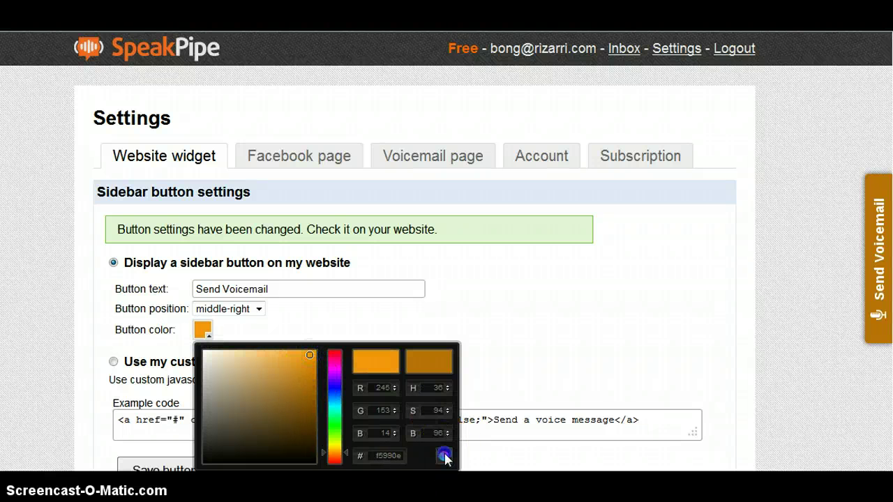
{"action": "left_click", "coordinate": [444, 456]}
{"action": "scroll", "coordinate": [377, 387], "scroll_direction": "down", "scroll_amount": 3}
{"action": "left_click", "coordinate": [199, 386]}
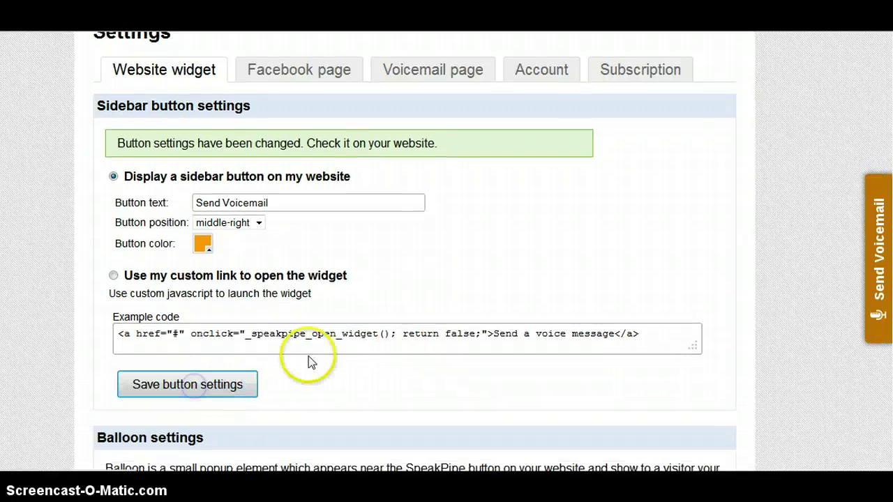
- Settle on a deeper orange (cf800b) with middle-right position and save the button settings
{"action": "scroll", "coordinate": [549, 264], "scroll_direction": "up", "scroll_amount": 3}
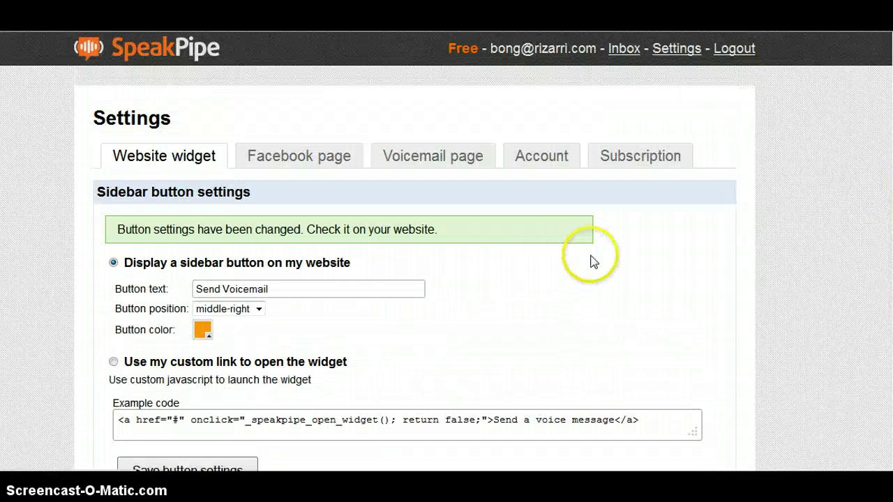
{"action": "scroll", "coordinate": [498, 330], "scroll_direction": "down", "scroll_amount": 6}
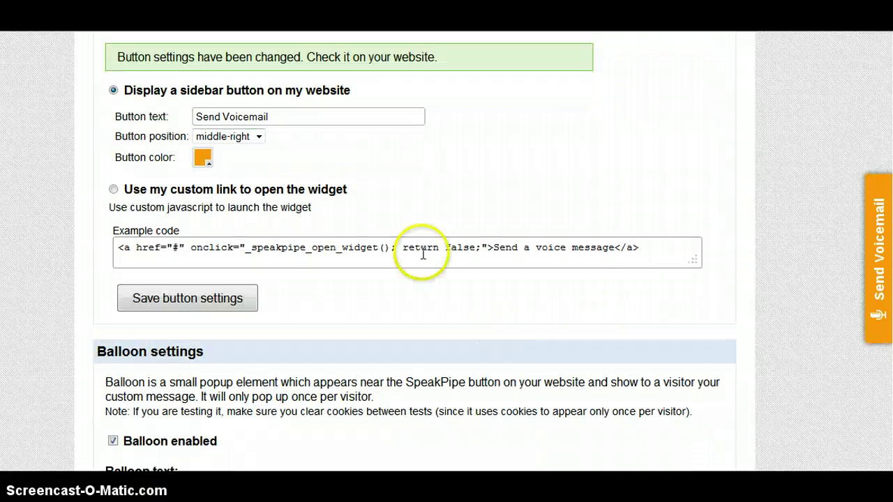
{"action": "left_click", "coordinate": [258, 137]}
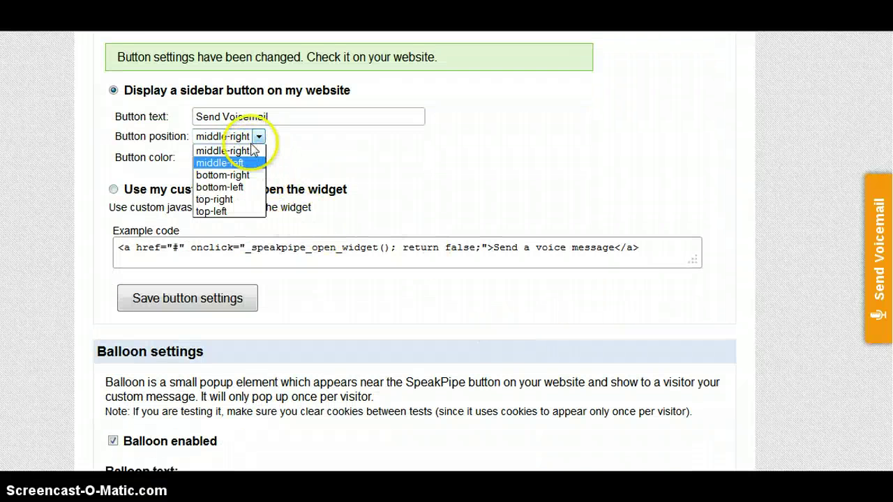
{"action": "left_click", "coordinate": [256, 145]}
{"action": "scroll", "coordinate": [311, 211], "scroll_direction": "up", "scroll_amount": 1}
{"action": "scroll", "coordinate": [311, 211], "scroll_direction": "up", "scroll_amount": 2}
{"action": "left_click", "coordinate": [203, 243]}
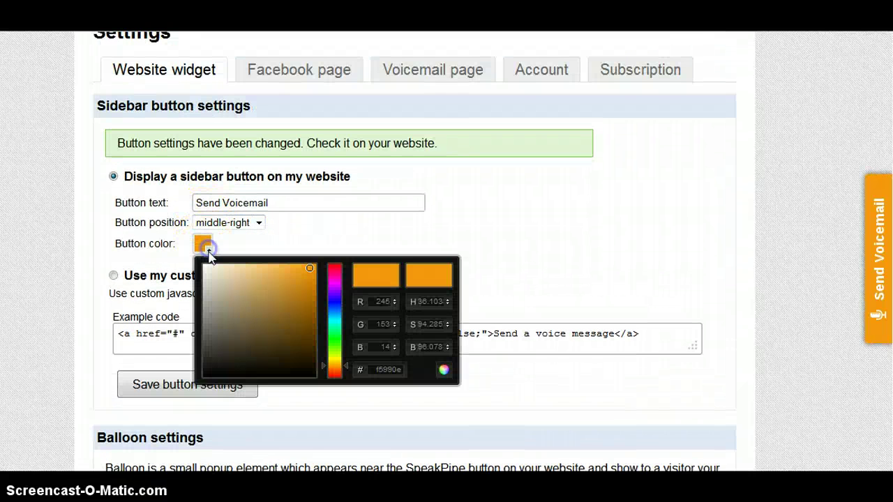
{"action": "mouse_move", "coordinate": [308, 272]}
{"action": "left_mouse_down"}
{"action": "mouse_move", "coordinate": [307, 287]}
{"action": "mouse_move", "coordinate": [301, 273]}
{"action": "mouse_move", "coordinate": [316, 272]}
{"action": "left_mouse_up"}
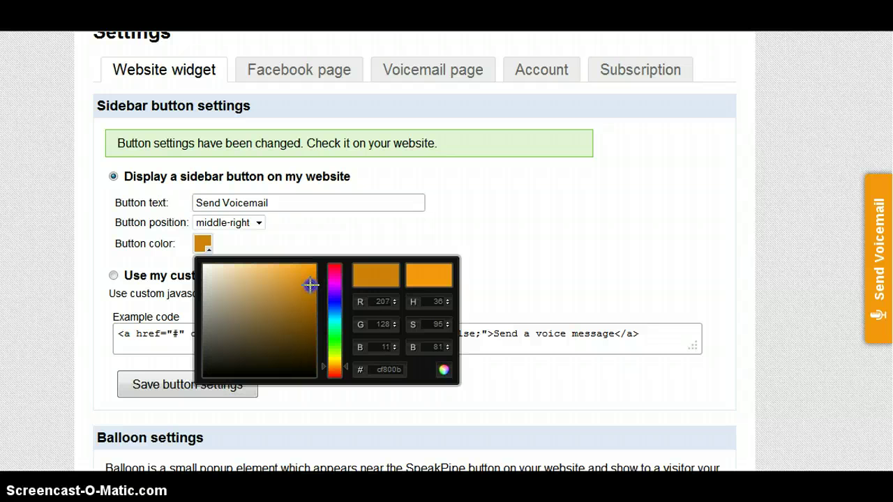
{"action": "left_click", "coordinate": [444, 369]}
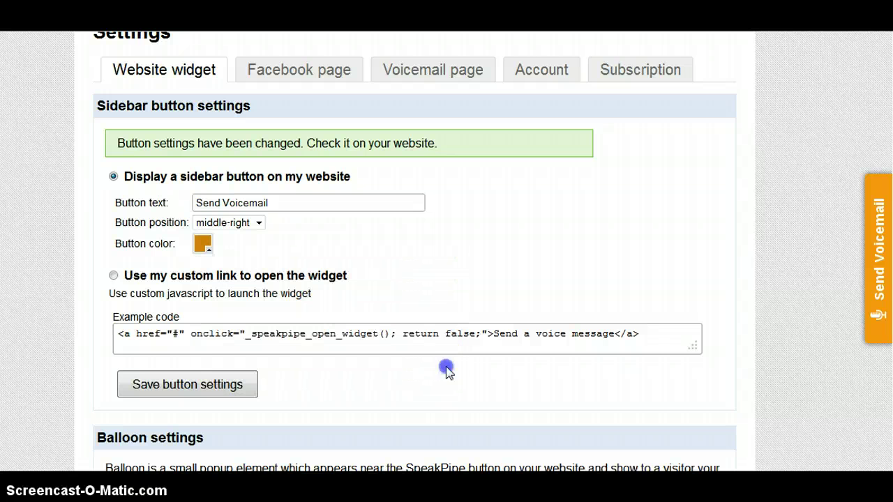
{"action": "left_click", "coordinate": [235, 383]}
{"action": "left_click", "coordinate": [407, 317]}
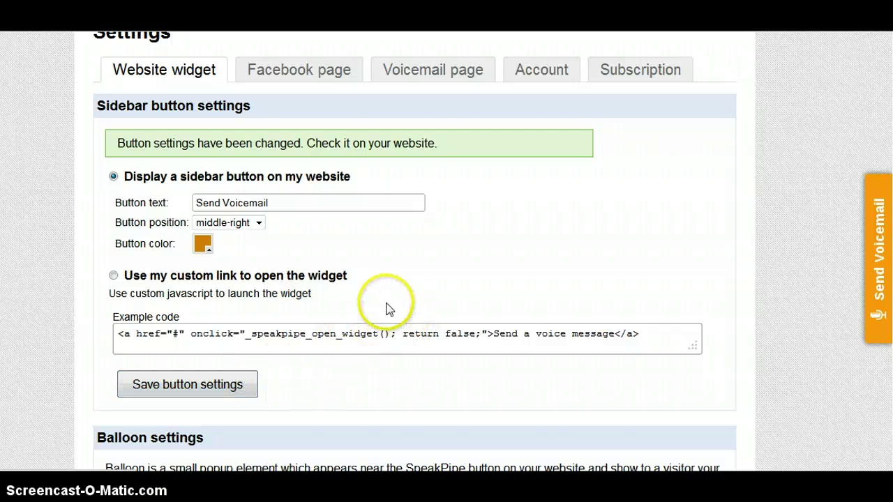
{"action": "scroll", "coordinate": [391, 307], "scroll_direction": "up", "scroll_amount": 2}
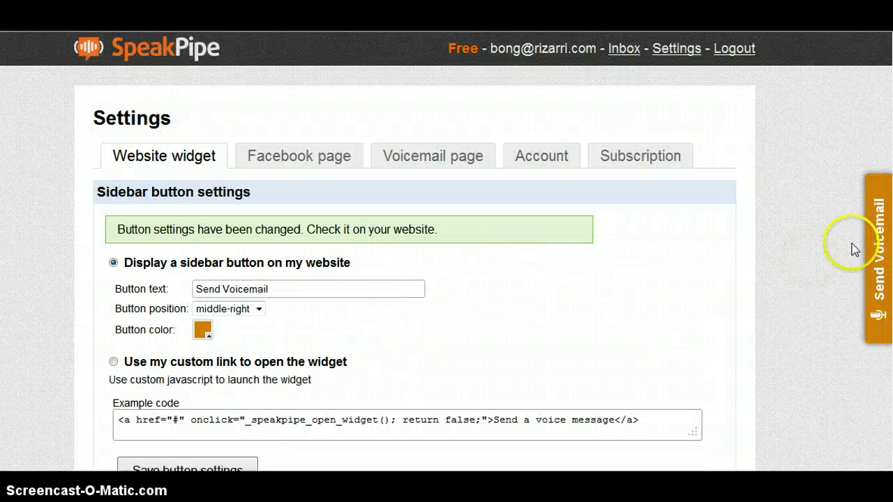
- Fill in the widget display name by accepting the suggested name
{"action": "scroll", "coordinate": [582, 286], "scroll_direction": "down", "scroll_amount": 3}
{"action": "scroll", "coordinate": [496, 290], "scroll_direction": "down", "scroll_amount": 4}
{"action": "scroll", "coordinate": [419, 286], "scroll_direction": "down", "scroll_amount": 4}
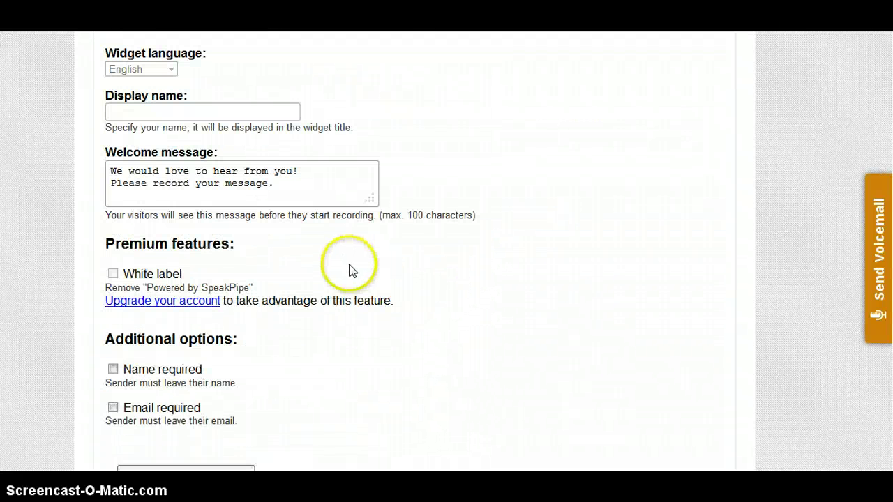
{"action": "left_click", "coordinate": [219, 110]}
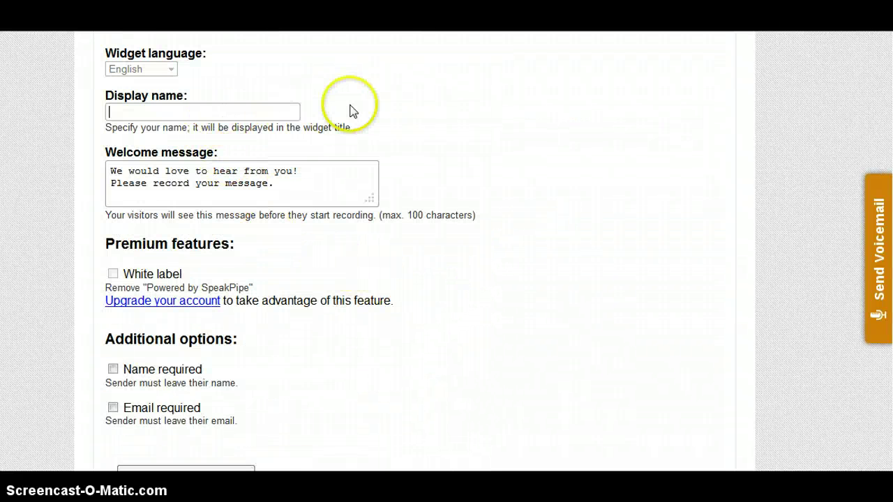
{"action": "type", "text": "Bong"}
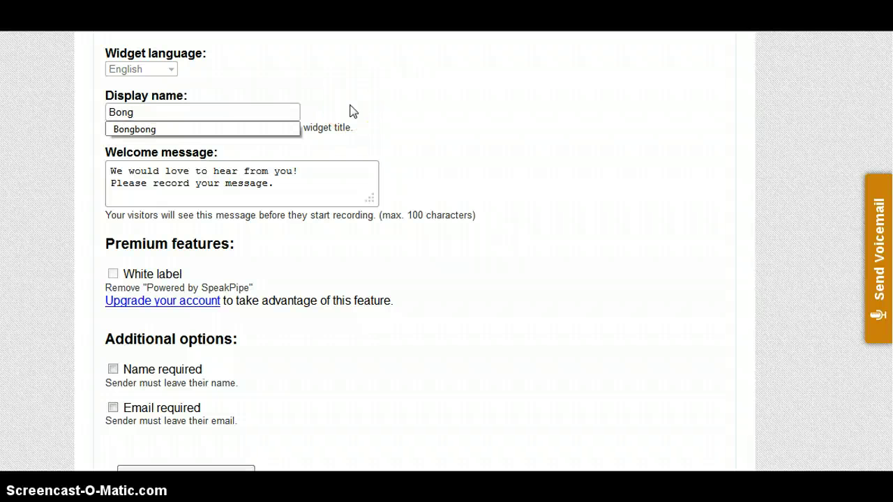
{"action": "left_click", "coordinate": [157, 129]}
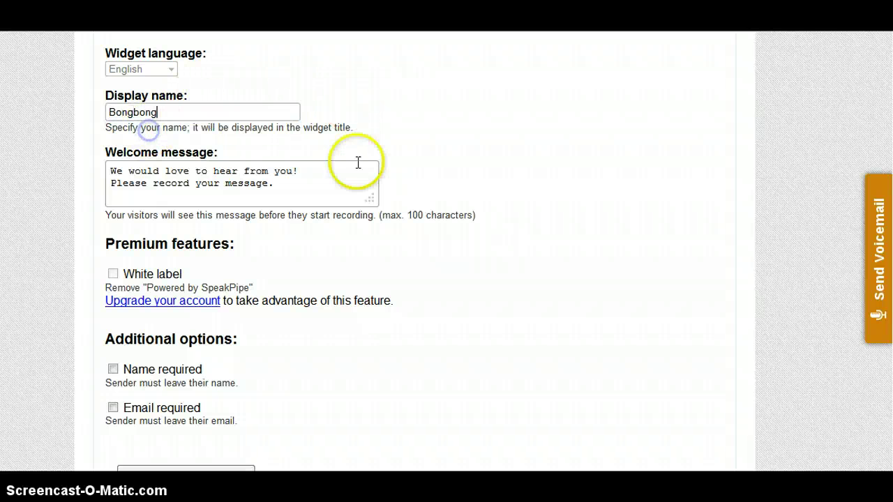
- Make sender name and email required and save the dialog settings
{"action": "scroll", "coordinate": [457, 215], "scroll_direction": "down", "scroll_amount": 3}
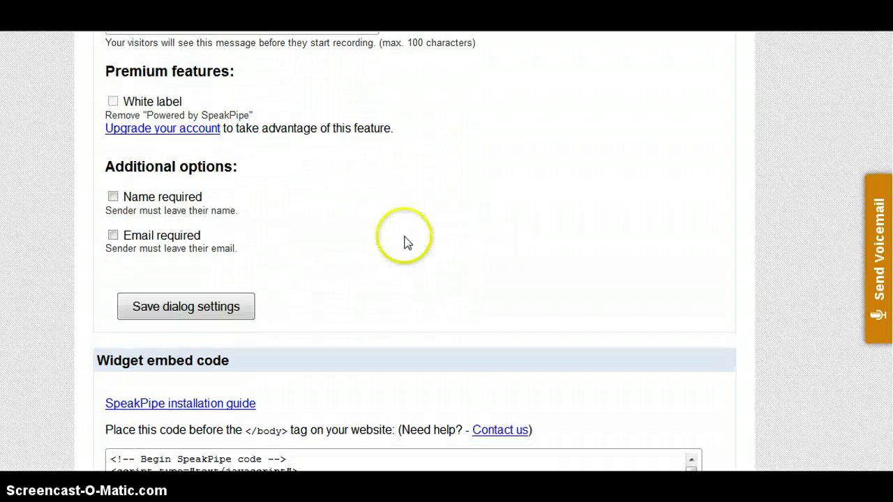
{"action": "left_click", "coordinate": [113, 198]}
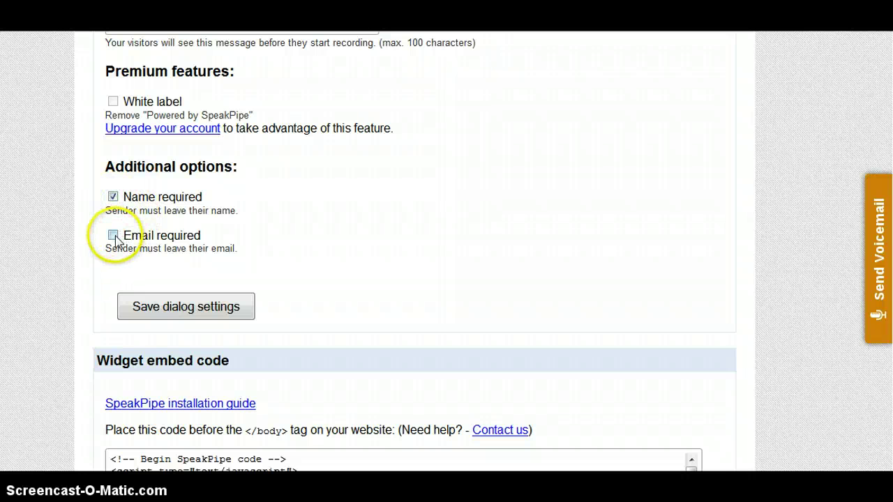
{"action": "left_click", "coordinate": [114, 236]}
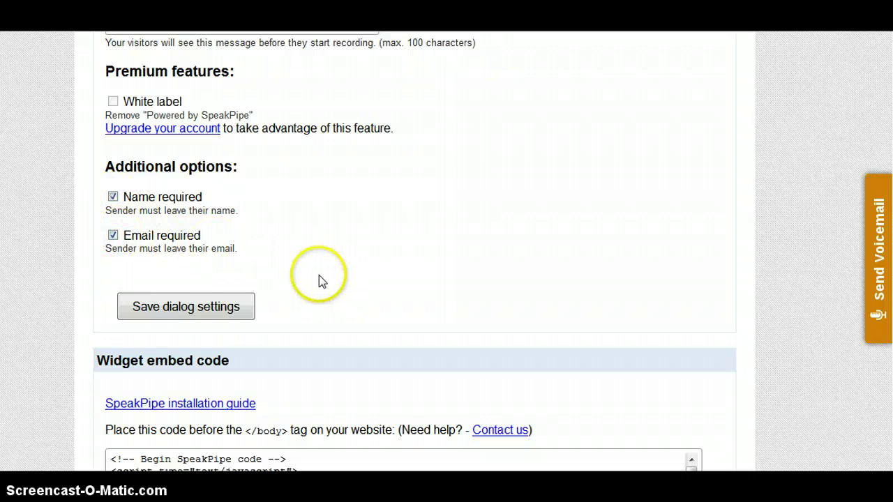
{"action": "left_click", "coordinate": [215, 312]}
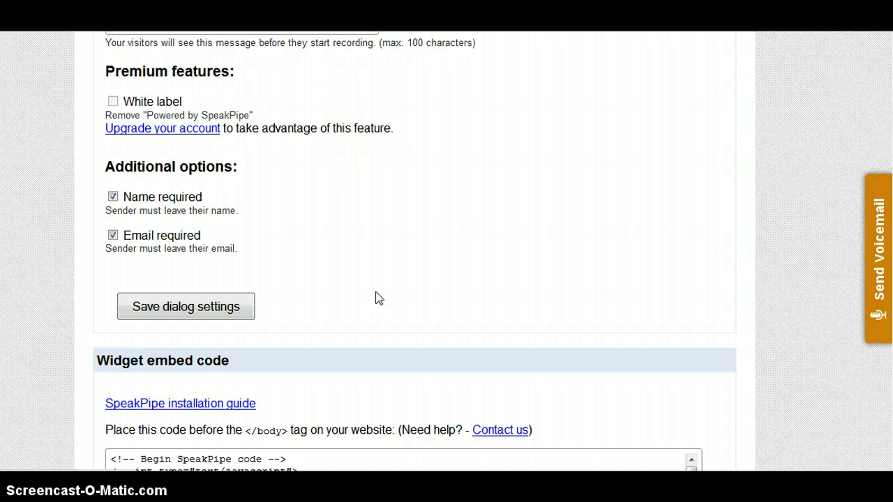
{"action": "scroll", "coordinate": [488, 275], "scroll_direction": "down", "scroll_amount": 6}
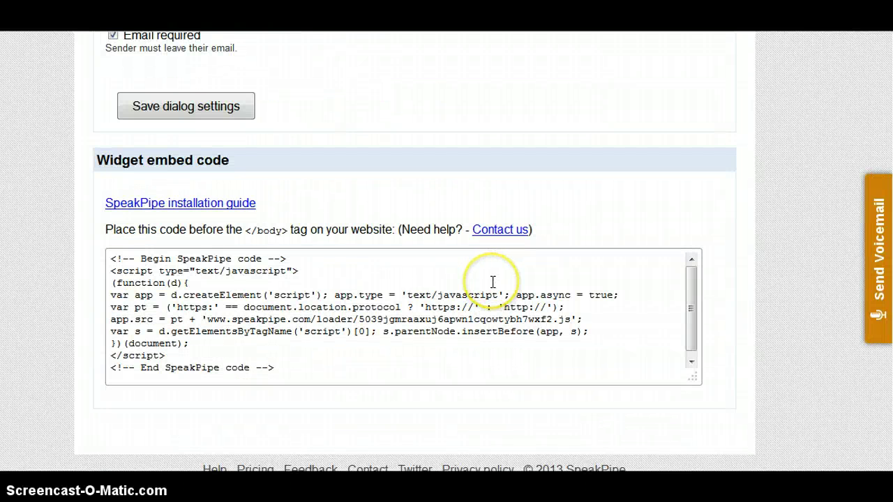
{"action": "scroll", "coordinate": [492, 279], "scroll_direction": "up", "scroll_amount": 3}
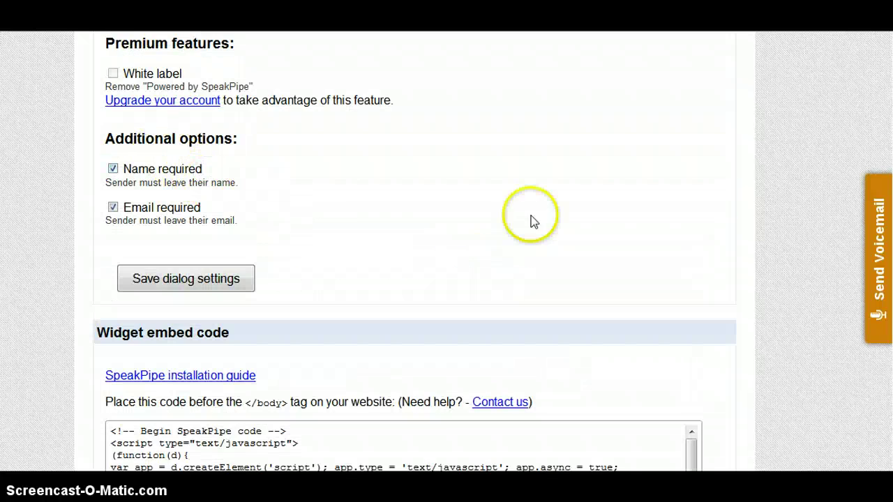
{"action": "scroll", "coordinate": [213, 182], "scroll_direction": "down", "scroll_amount": 2}
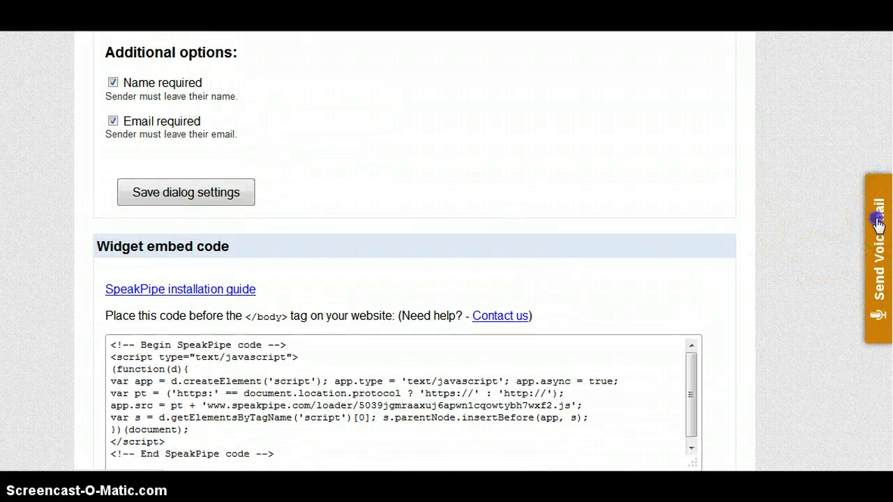
{"action": "left_click", "coordinate": [878, 224]}
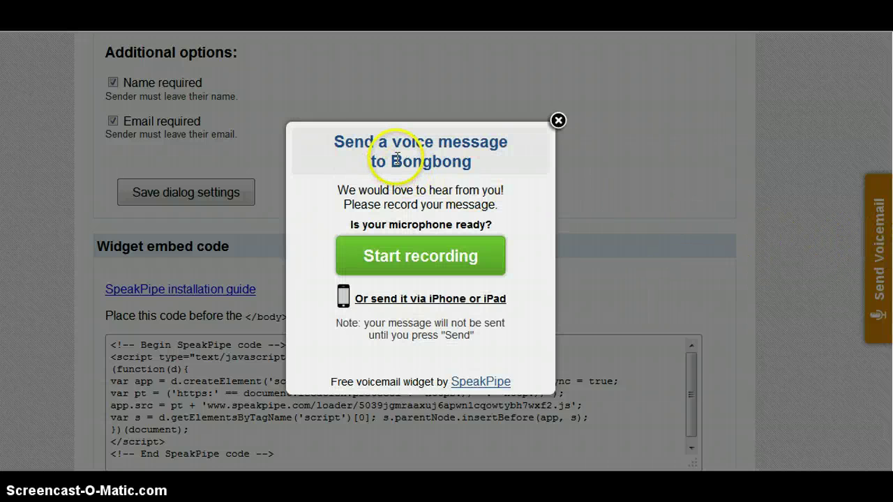
{"action": "left_click_drag", "start_coordinate": [391, 162], "coordinate": [478, 162]}
{"action": "left_click", "coordinate": [558, 121]}
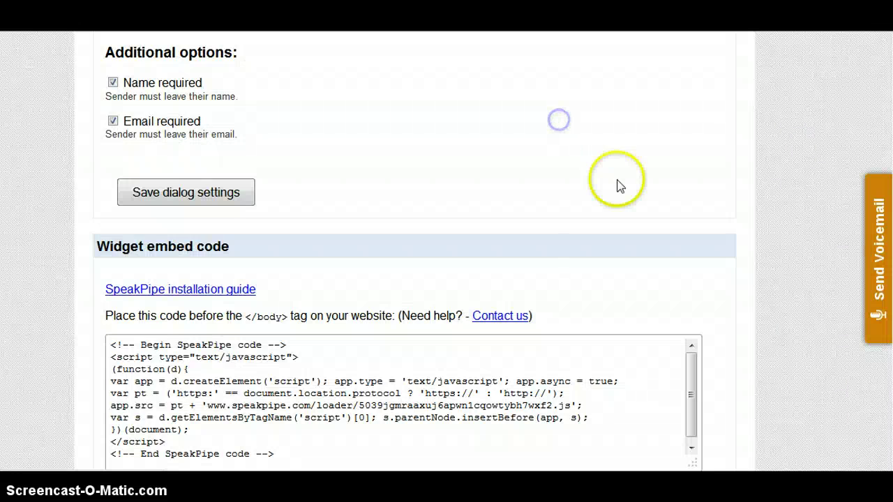
{"action": "scroll", "coordinate": [653, 199], "scroll_direction": "up", "scroll_amount": 5}
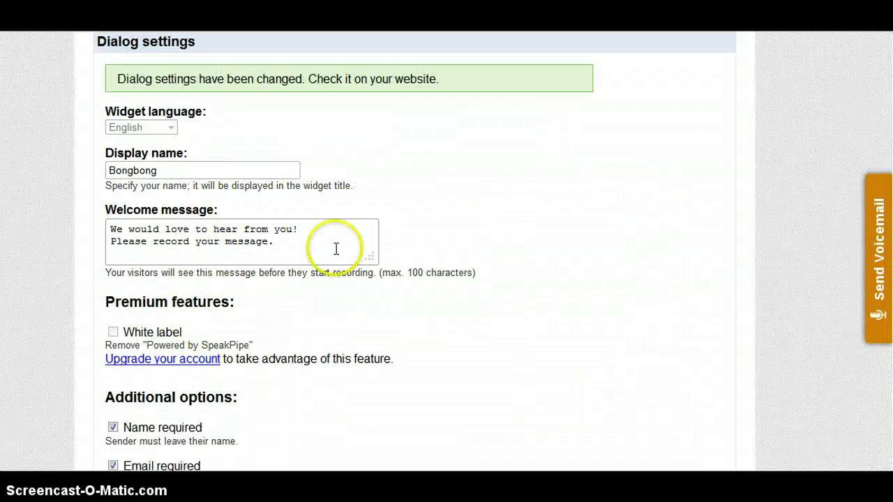
{"action": "scroll", "coordinate": [373, 245], "scroll_direction": "up", "scroll_amount": 1}
{"action": "scroll", "coordinate": [372, 245], "scroll_direction": "down", "scroll_amount": 3}
{"action": "scroll", "coordinate": [349, 243], "scroll_direction": "up", "scroll_amount": 3}
{"action": "left_click", "coordinate": [182, 257]}
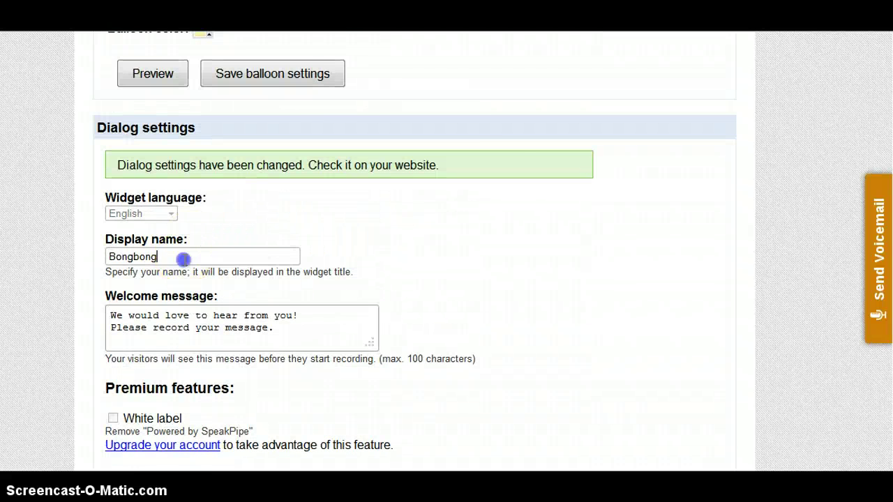
{"action": "scroll", "coordinate": [557, 257], "scroll_direction": "down", "scroll_amount": 3}
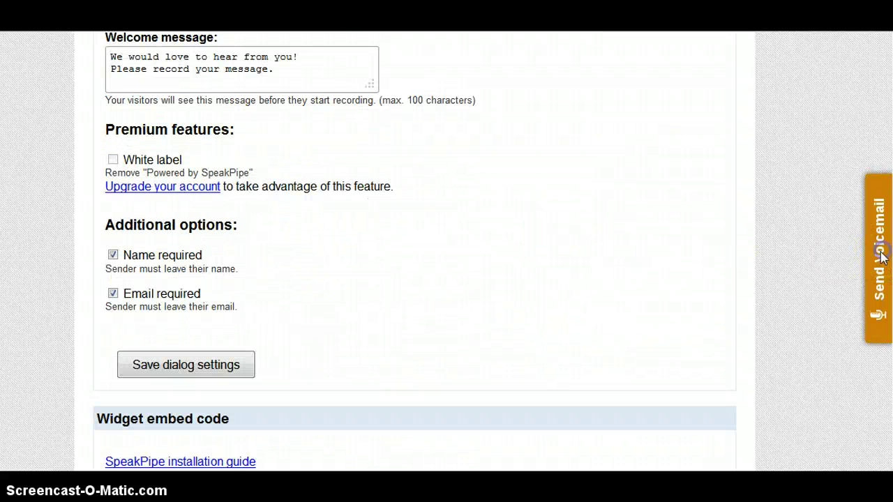
- Record a roughly 22-second test message in the Send Voicemail widget, allowing microphone access
{"action": "left_click", "coordinate": [878, 255]}
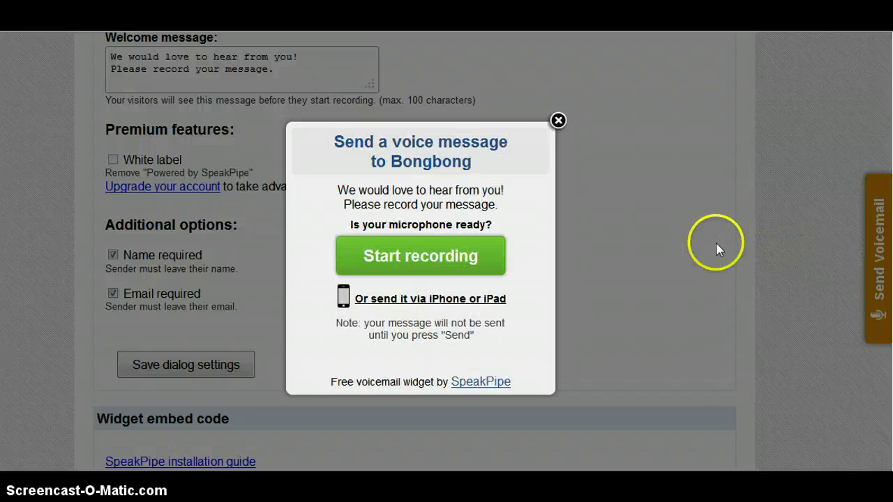
{"action": "left_click", "coordinate": [455, 256]}
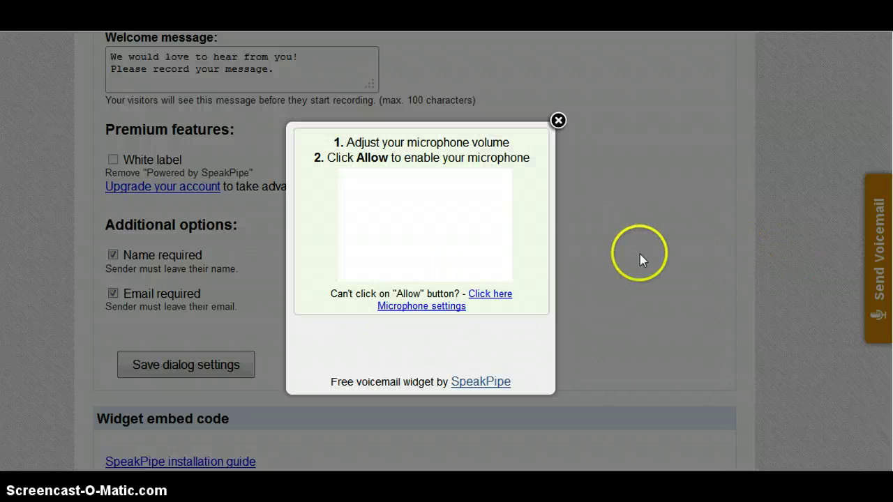
{"action": "left_click", "coordinate": [417, 265]}
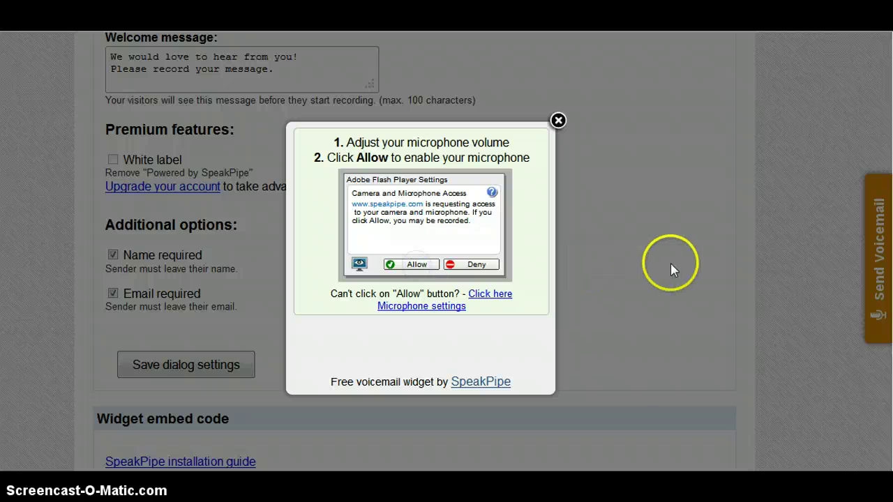
{"action": "left_click", "coordinate": [416, 265]}
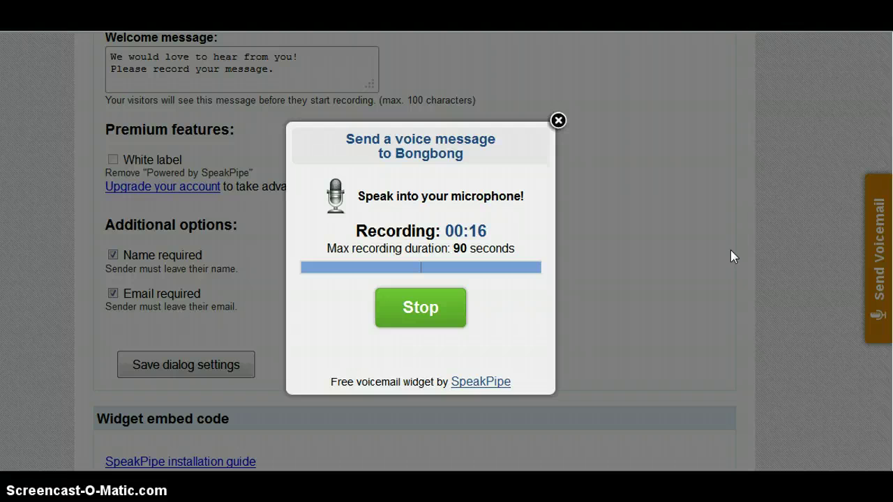
{"action": "left_click", "coordinate": [720, 256]}
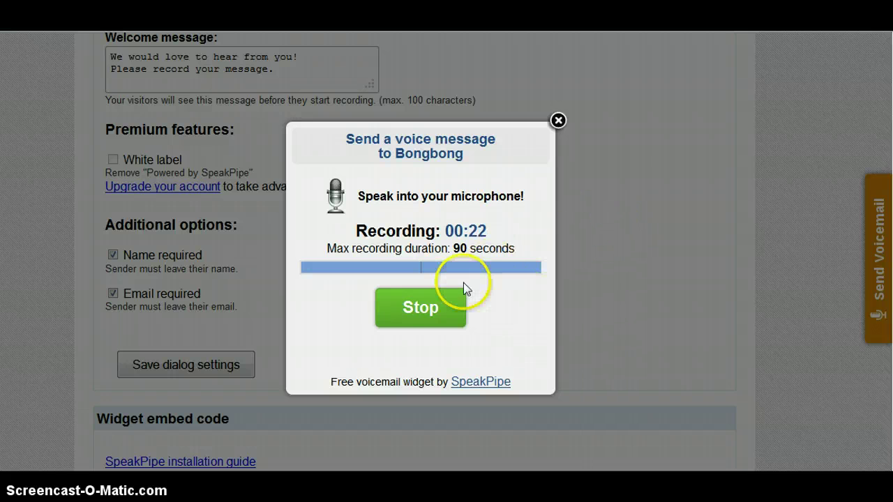
{"action": "left_click", "coordinate": [407, 308]}
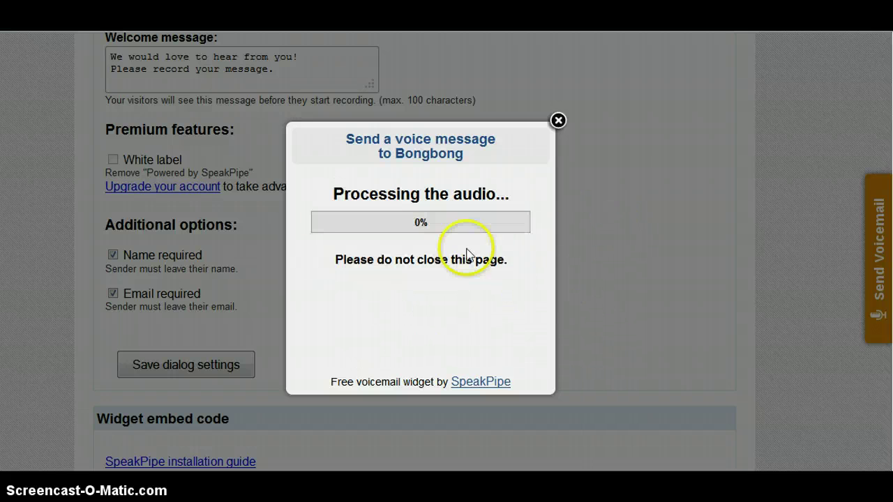
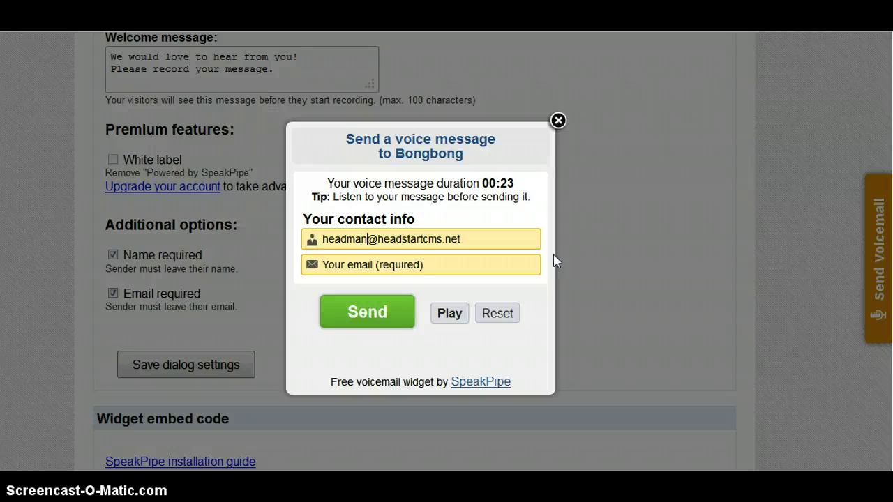
- Correct the address in the name field and copy it into the e-mail field
{"action": "key", "text": "BackSpace"}
{"action": "key", "text": "BackSpace"}
{"action": "key", "text": "BackSpace"}
{"action": "key", "text": "BackSpace"}
{"action": "key", "text": "BackSpace"}
{"action": "key", "text": "BackSpace"}
{"action": "key", "text": "BackSpace"}
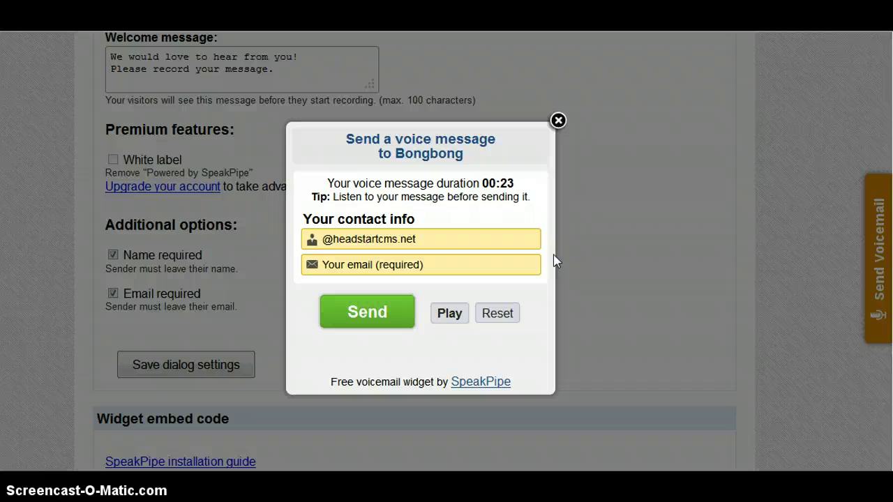
{"action": "type", "text": "info"}
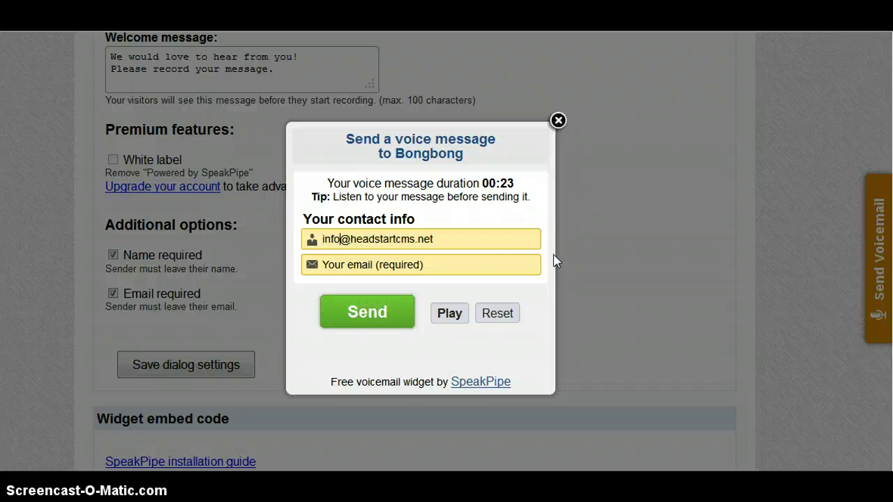
{"action": "left_click_drag", "start_coordinate": [458, 239], "coordinate": [282, 227]}
{"action": "key", "text": "ctrl+c"}
{"action": "left_click", "coordinate": [447, 264]}
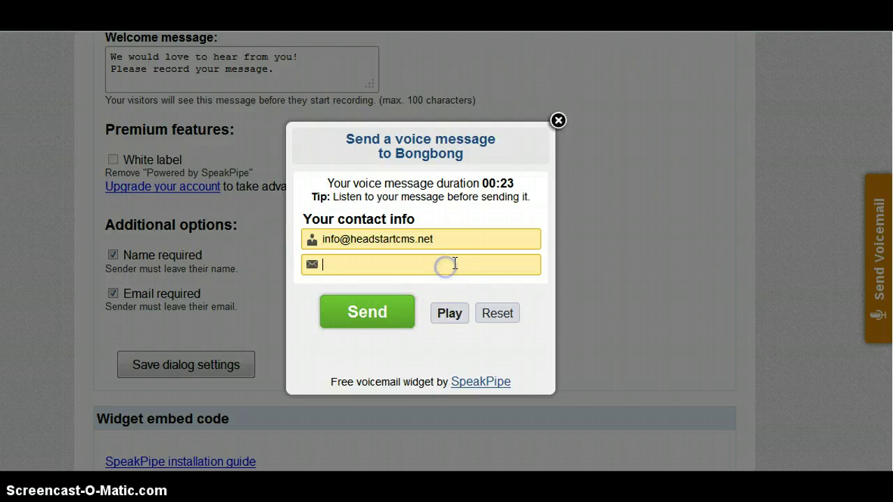
{"action": "key", "text": "ctrl+v"}
- Replace the name field's contents with the sender's name
{"action": "left_click_drag", "start_coordinate": [431, 239], "coordinate": [183, 237]}
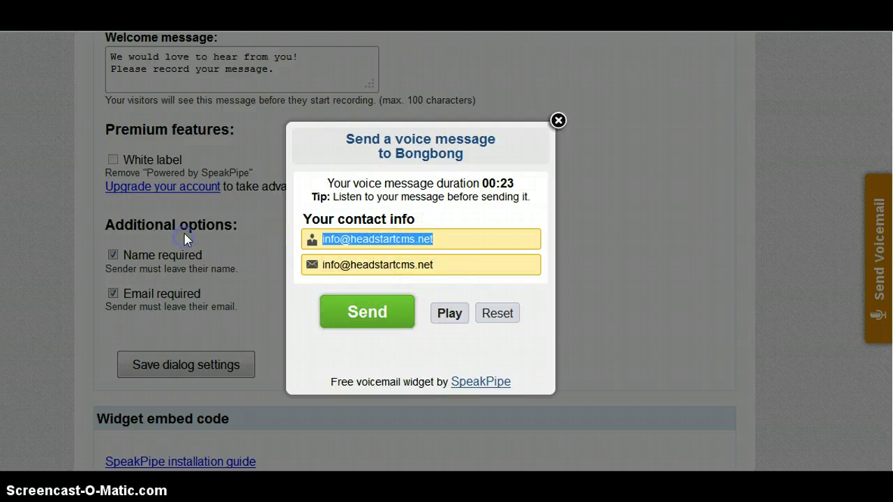
{"action": "key", "text": "BackSpace"}
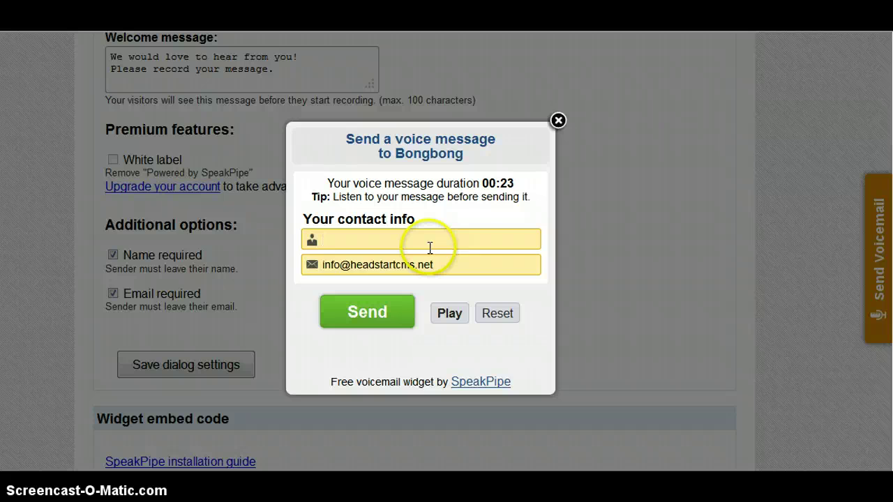
{"action": "left_click", "coordinate": [429, 240]}
{"action": "key", "text": "Escape"}
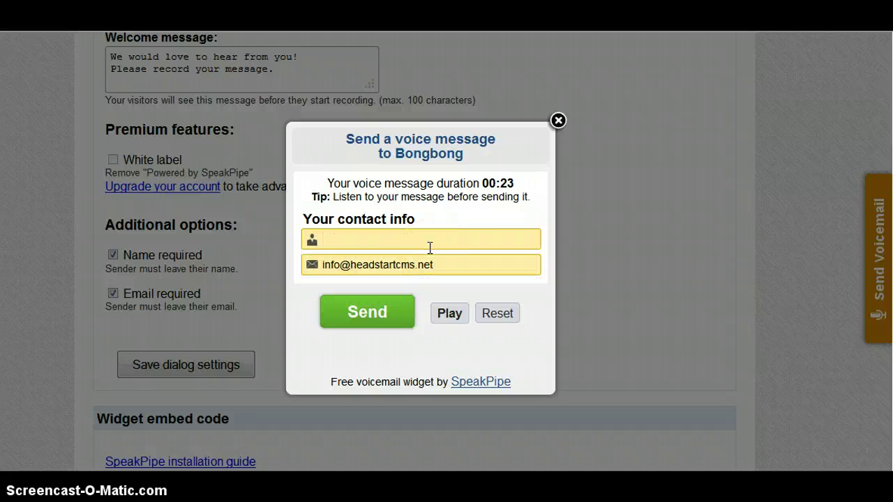
{"action": "type", "text": "karl"}
{"action": "left_click", "coordinate": [442, 246]}
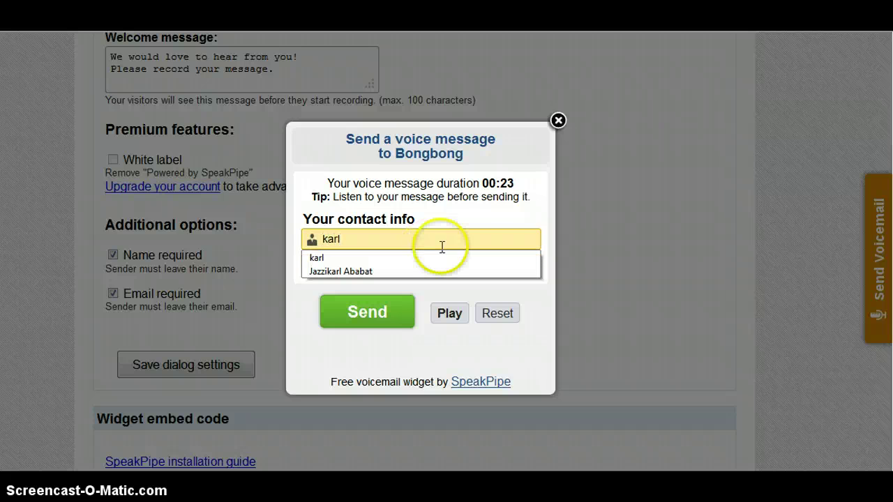
{"action": "left_click", "coordinate": [635, 260]}
- Play back the recorded message, send it and close the confirmation
{"action": "left_click", "coordinate": [445, 317]}
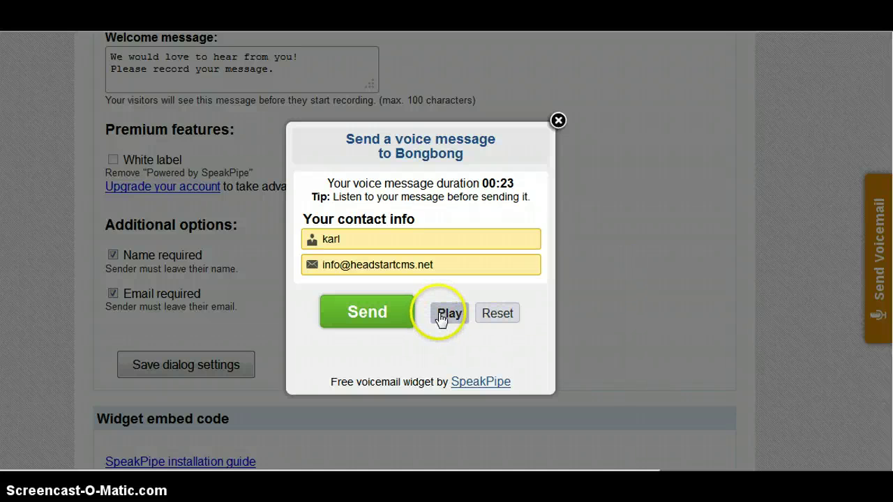
{"action": "left_click", "coordinate": [387, 322]}
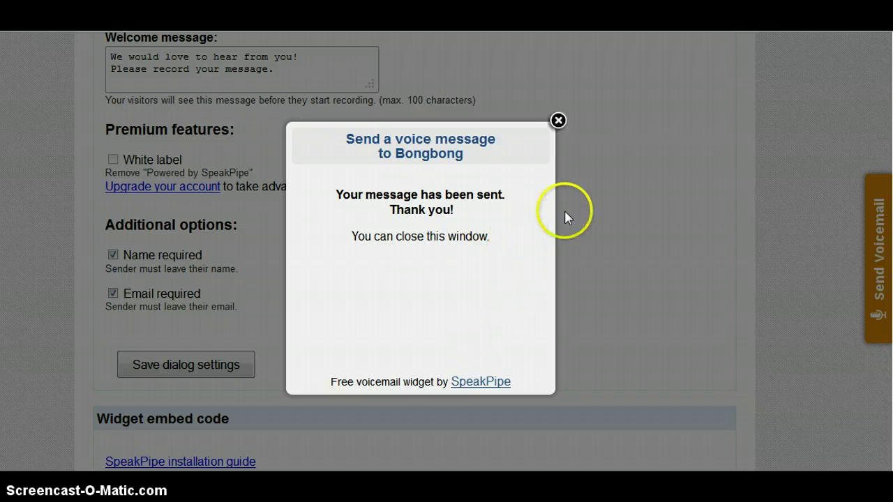
{"action": "left_click", "coordinate": [557, 120]}
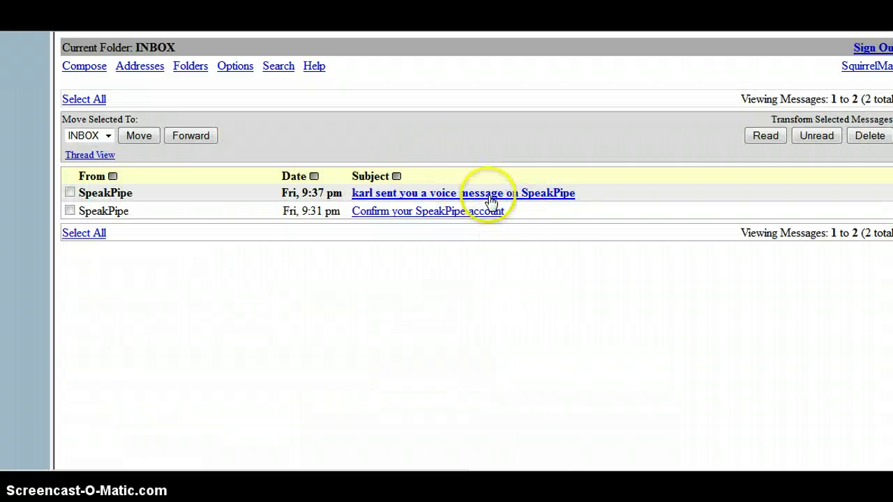
- Open the 'sent you a voice message on SpeakPipe' e-mail and follow its speakpipe.com listen link
{"action": "left_click", "coordinate": [491, 200]}
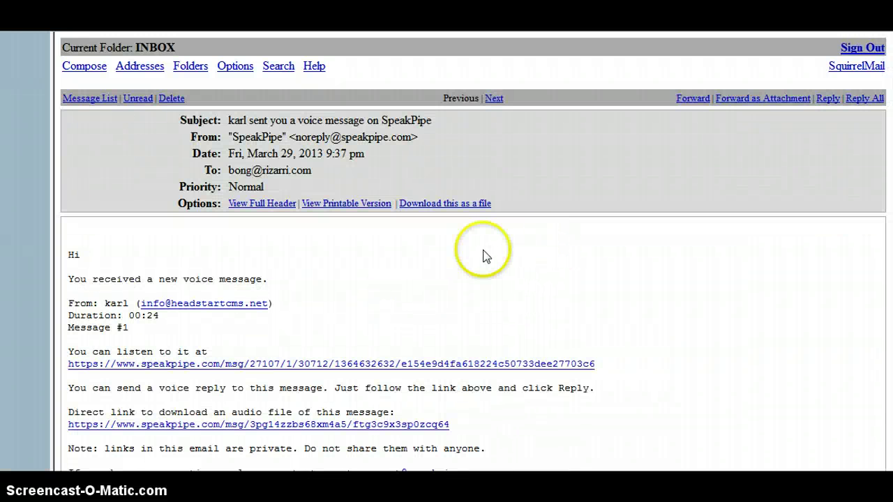
{"action": "scroll", "coordinate": [468, 262], "scroll_direction": "down", "scroll_amount": 2}
{"action": "scroll", "coordinate": [467, 262], "scroll_direction": "down", "scroll_amount": 1}
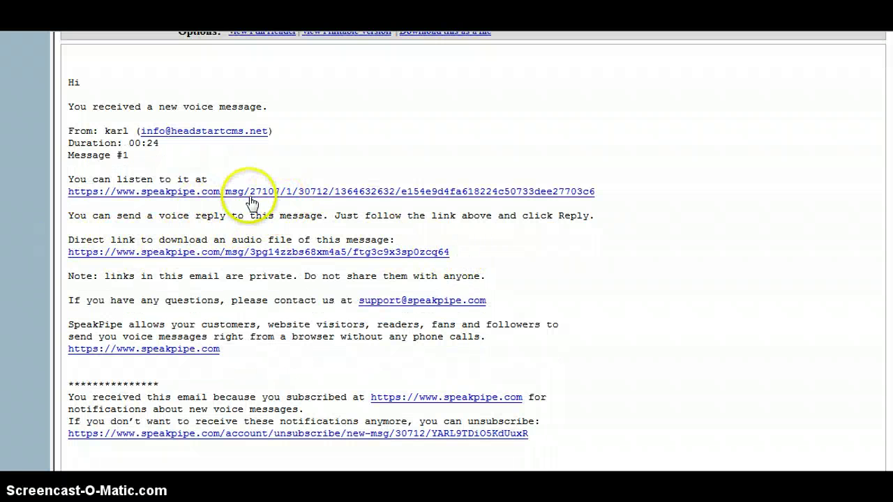
{"action": "left_click", "coordinate": [314, 194]}
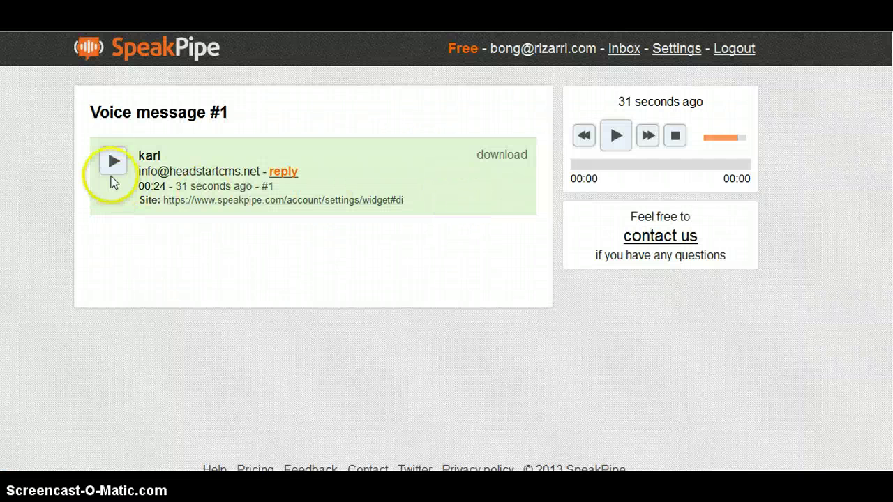
- Play the received voicemail at a higher speaker volume, then select the widget embed code
{"action": "left_click", "coordinate": [117, 174]}
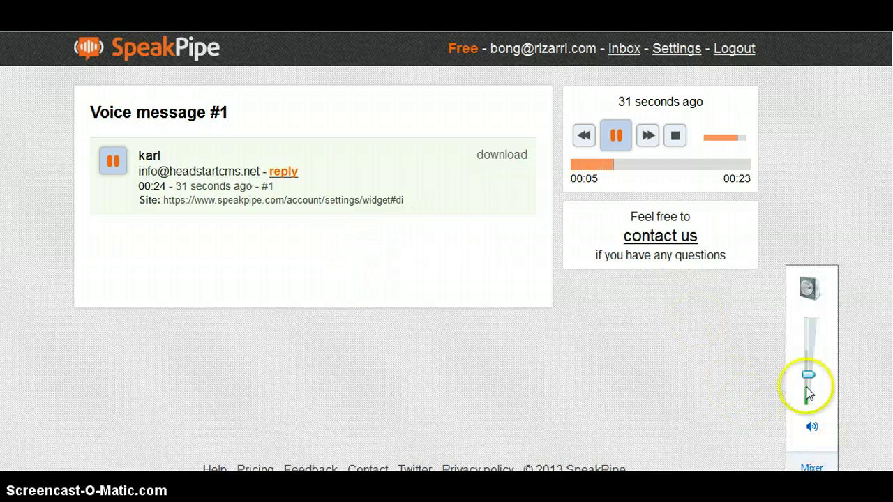
{"action": "left_click_drag", "start_coordinate": [809, 375], "coordinate": [819, 367]}
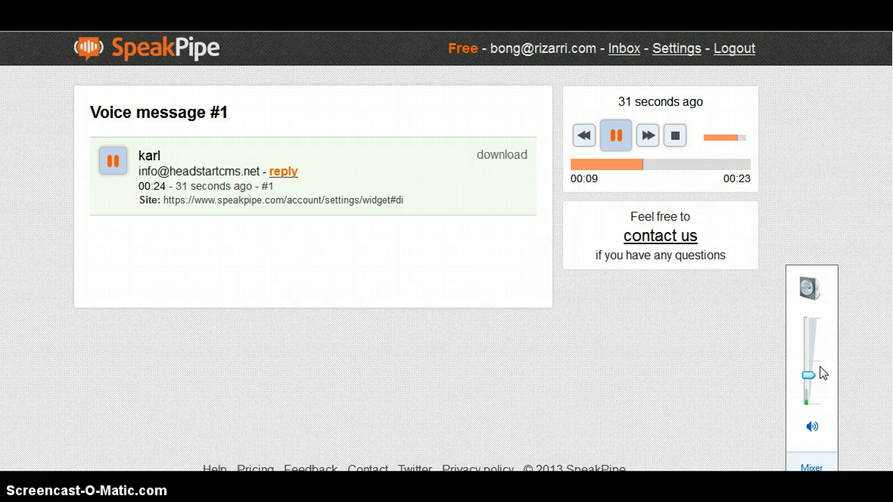
{"action": "left_click", "coordinate": [830, 339]}
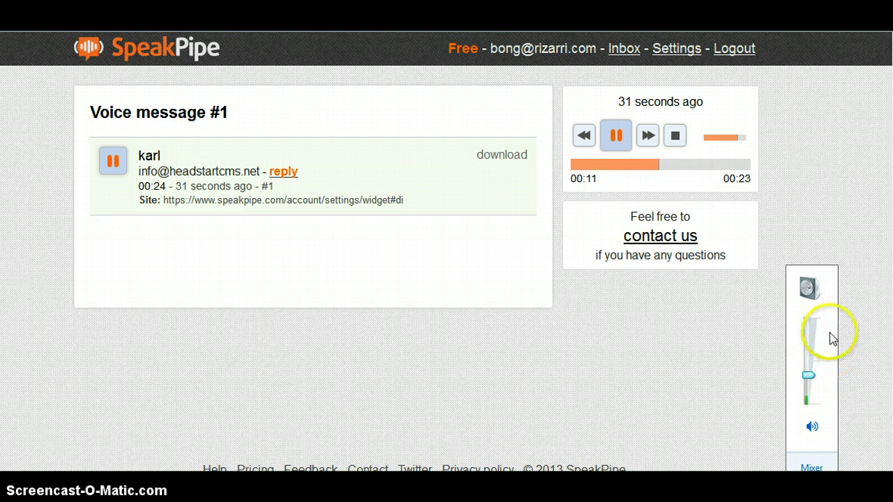
{"action": "left_click", "coordinate": [431, 194]}
{"action": "left_click", "coordinate": [577, 166]}
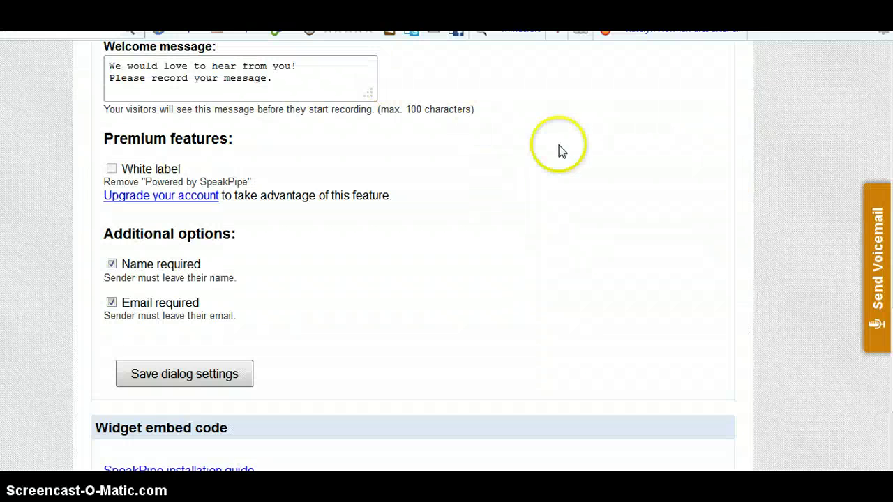
{"action": "scroll", "coordinate": [471, 221], "scroll_direction": "down", "scroll_amount": 3}
{"action": "left_click", "coordinate": [453, 325]}
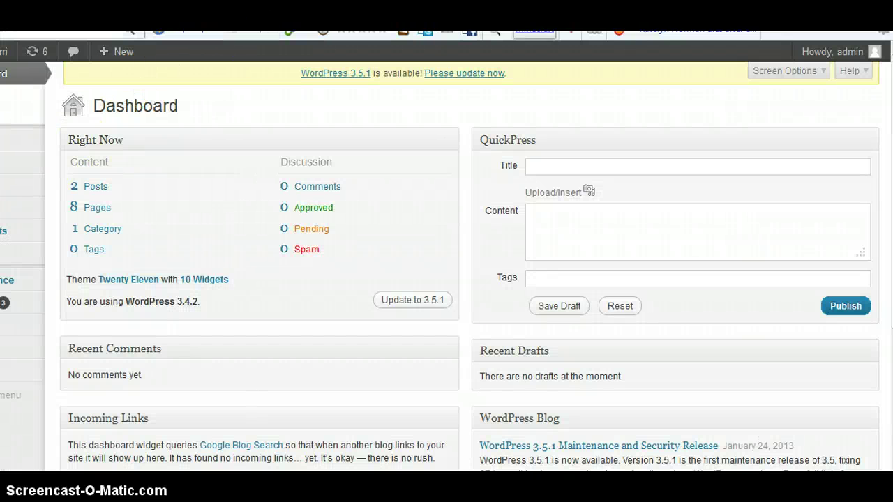
- Go to the WordPress admin's Appearance > Widgets page
{"action": "left_click", "coordinate": [617, 36]}
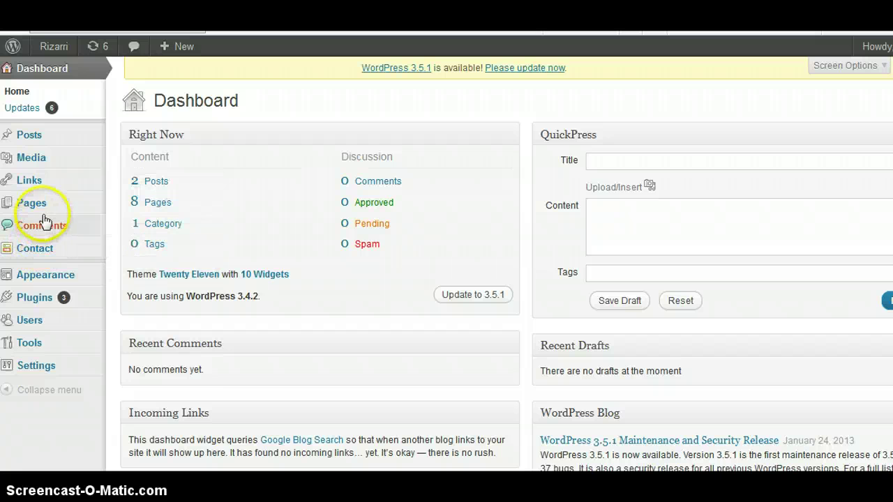
{"action": "mouse_move", "coordinate": [70, 279]}
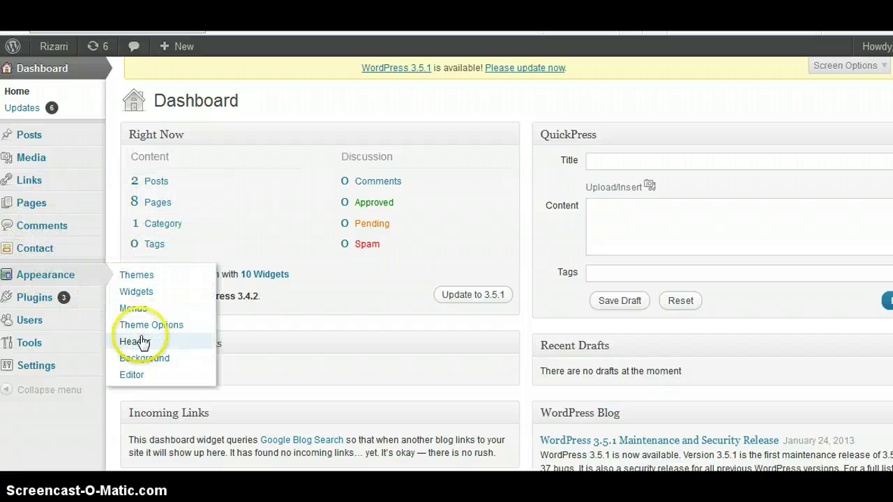
{"action": "left_click", "coordinate": [137, 299]}
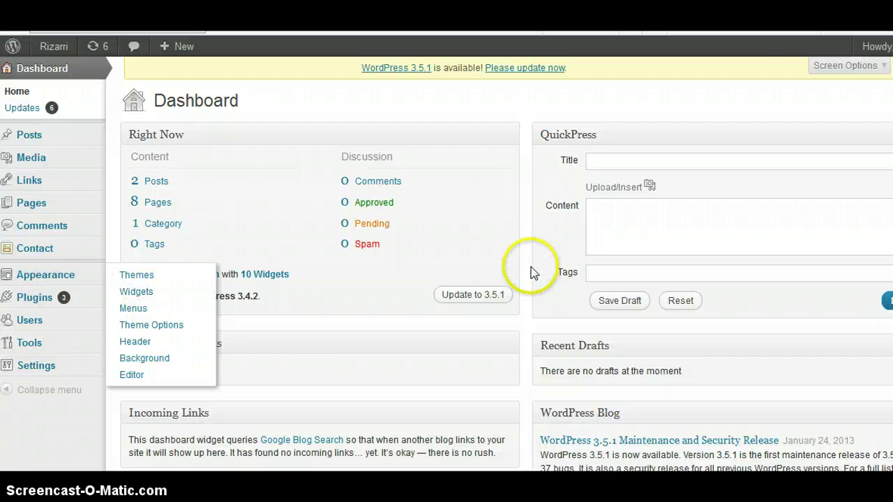
{"action": "scroll", "coordinate": [777, 302], "scroll_direction": "down", "scroll_amount": 3}
{"action": "scroll", "coordinate": [777, 300], "scroll_direction": "up", "scroll_amount": 3}
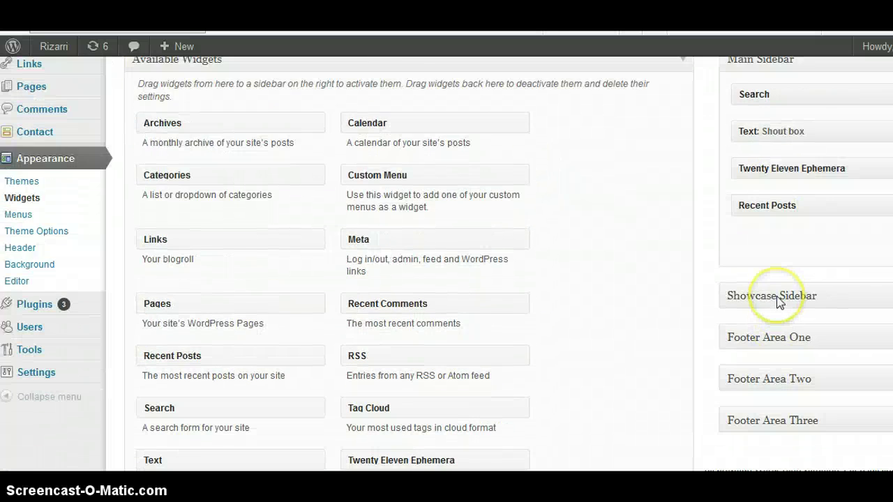
{"action": "scroll", "coordinate": [614, 307], "scroll_direction": "down", "scroll_amount": 3}
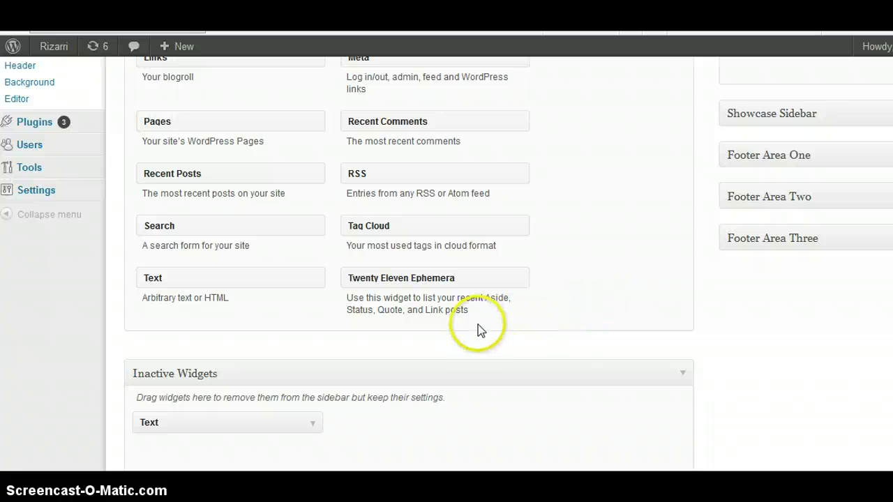
{"action": "scroll", "coordinate": [604, 327], "scroll_direction": "up", "scroll_amount": 1}
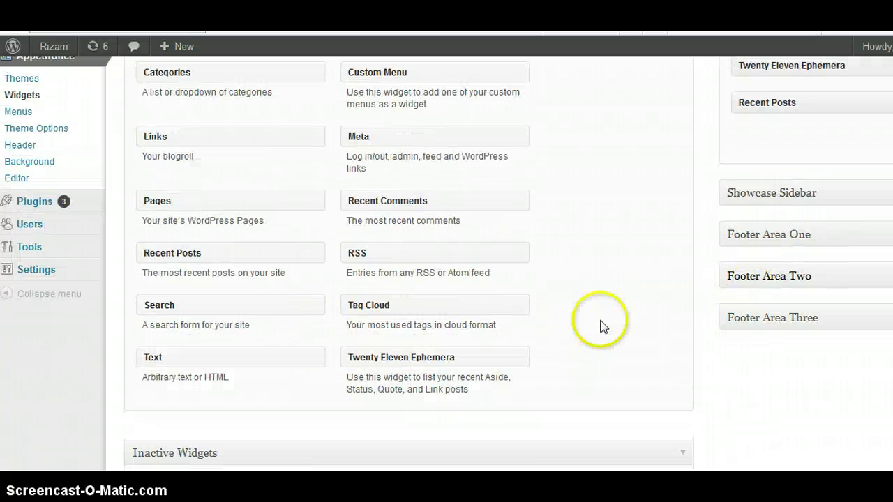
- Add a Text widget with the pasted SpeakPipe embed code to the Main Sidebar and save it
{"action": "left_click_drag", "start_coordinate": [299, 370], "coordinate": [847, 147]}
{"action": "left_click", "coordinate": [690, 259]}
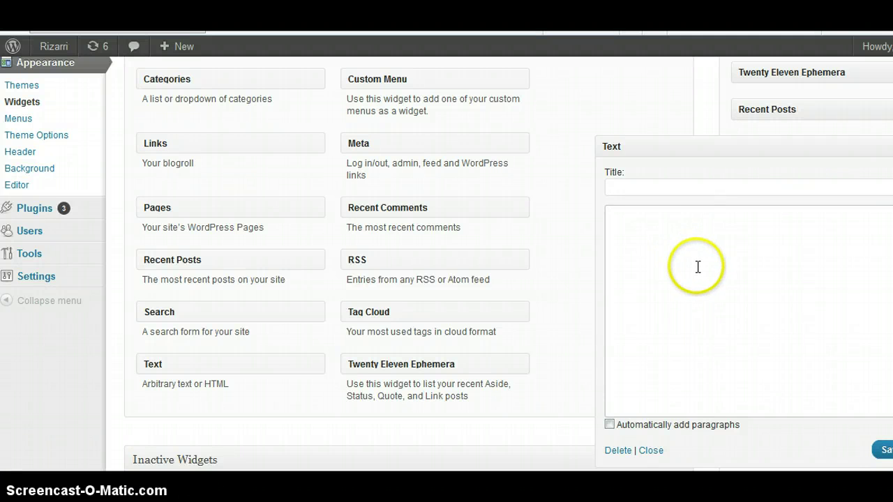
{"action": "type", "text": "<!-- Begin SpeakPipe code --> <script type=\"text/javascript\"> (function(d){ var app = d.createElement('script'); app.type = 'text/javascript'; app.async = true; var pt = ('https:' == document.location.protocol ? 'https://' : 'http://'); app.src = pt + 'www.speakpipe.com/loader/5039jgmraaxuj6apwn1cqowtybh7wxf2.js'; var s = d.getElementsByTagName('script')[0]; s.parentNode.insertBefore(app, s); })(document); </script> <!-- End SpeakPipe code -->"}
{"action": "left_click", "coordinate": [880, 451]}
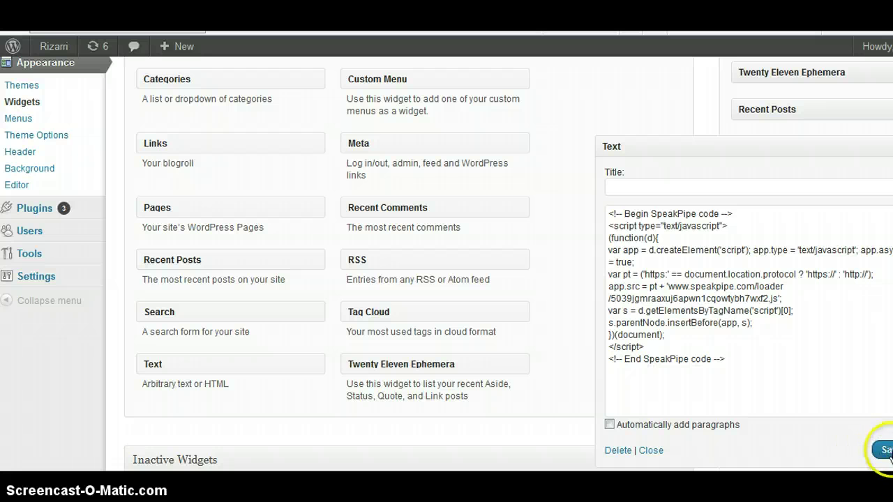
{"action": "left_click", "coordinate": [887, 453]}
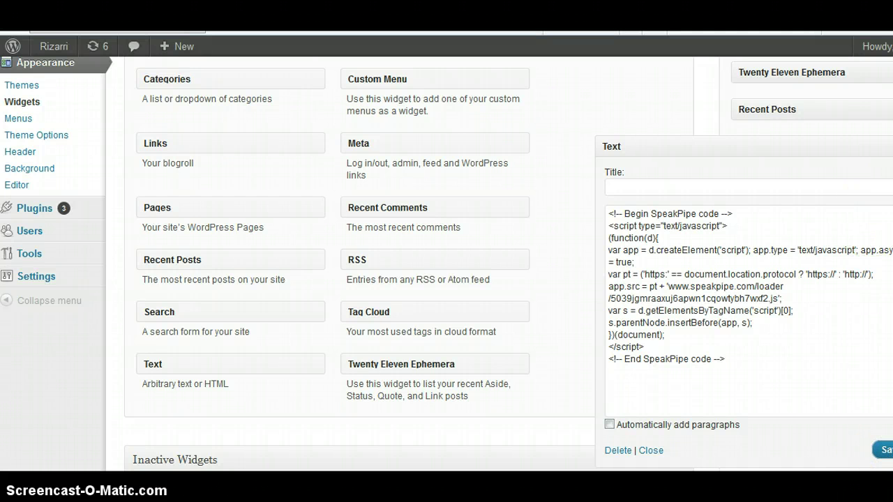
{"action": "left_click", "coordinate": [884, 144]}
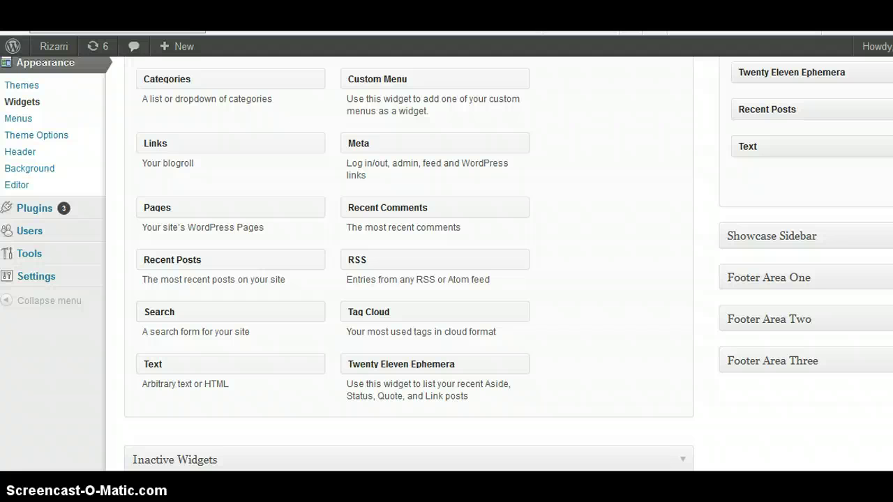
{"action": "key", "text": "Return"}
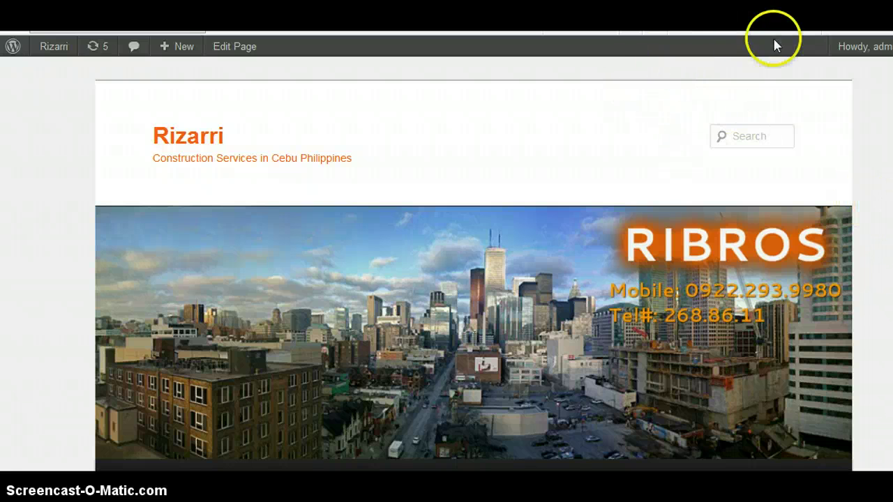
- Expand the sidebar's Text widget, check its SpeakPipe code, and delete it
{"action": "left_click", "coordinate": [861, 43]}
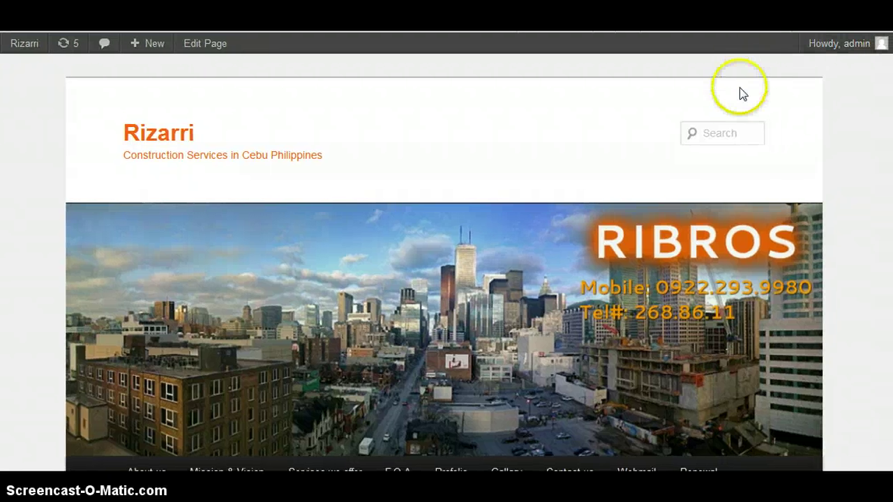
{"action": "scroll", "coordinate": [770, 97], "scroll_direction": "down", "scroll_amount": 10}
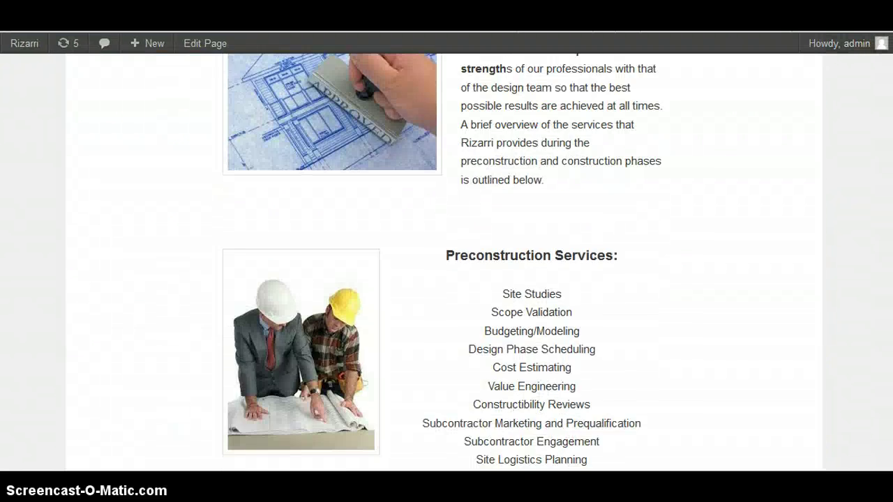
{"action": "scroll", "coordinate": [445, 263], "scroll_direction": "up", "scroll_amount": 10}
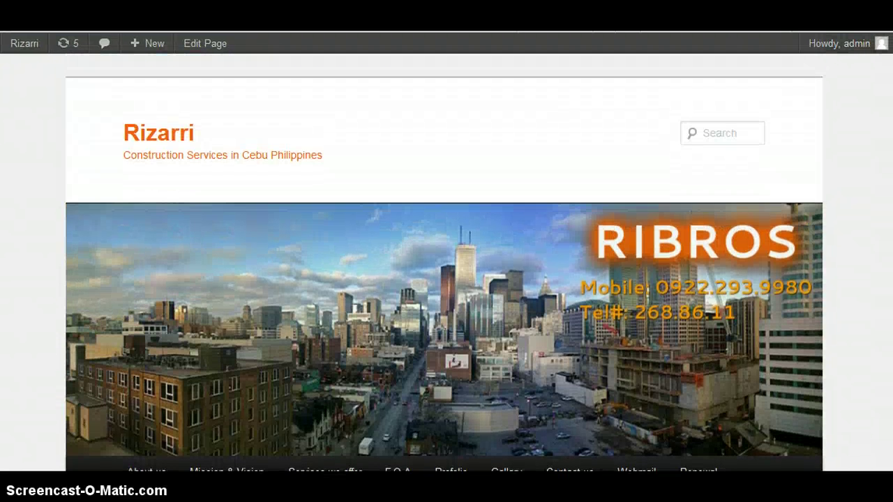
{"action": "scroll", "coordinate": [445, 263], "scroll_direction": "down", "scroll_amount": 15}
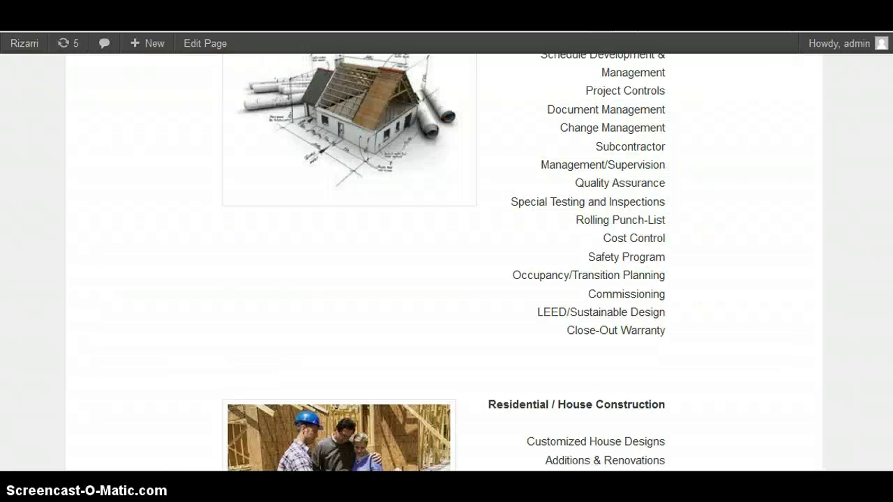
{"action": "scroll", "coordinate": [445, 262], "scroll_direction": "up", "scroll_amount": 15}
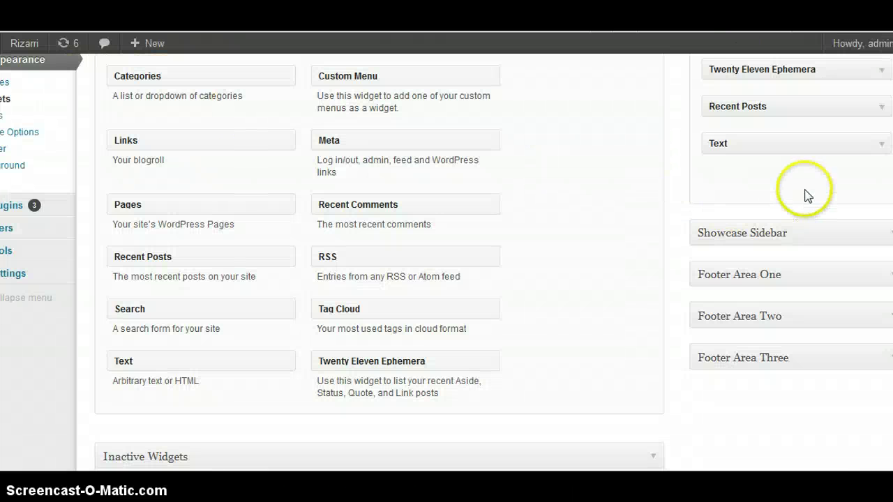
{"action": "scroll", "coordinate": [823, 188], "scroll_direction": "up", "scroll_amount": 1}
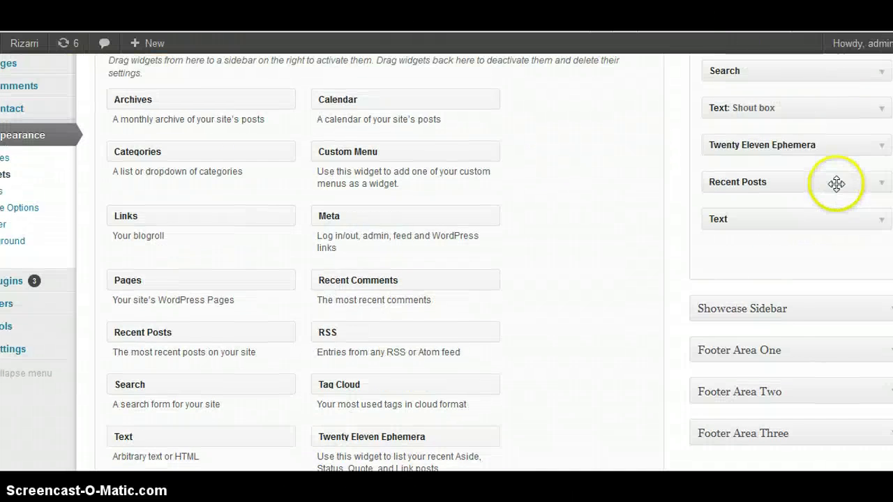
{"action": "left_click", "coordinate": [880, 230]}
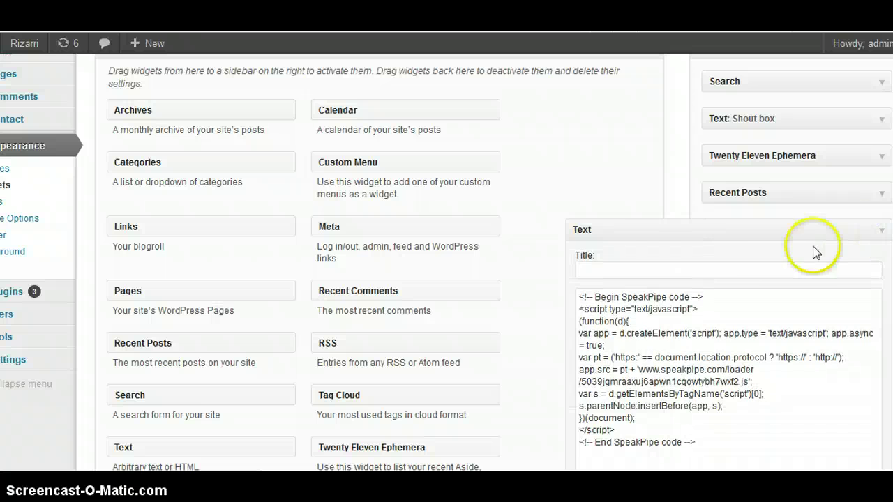
{"action": "scroll", "coordinate": [815, 254], "scroll_direction": "down", "scroll_amount": 2}
{"action": "scroll", "coordinate": [774, 259], "scroll_direction": "down", "scroll_amount": 1}
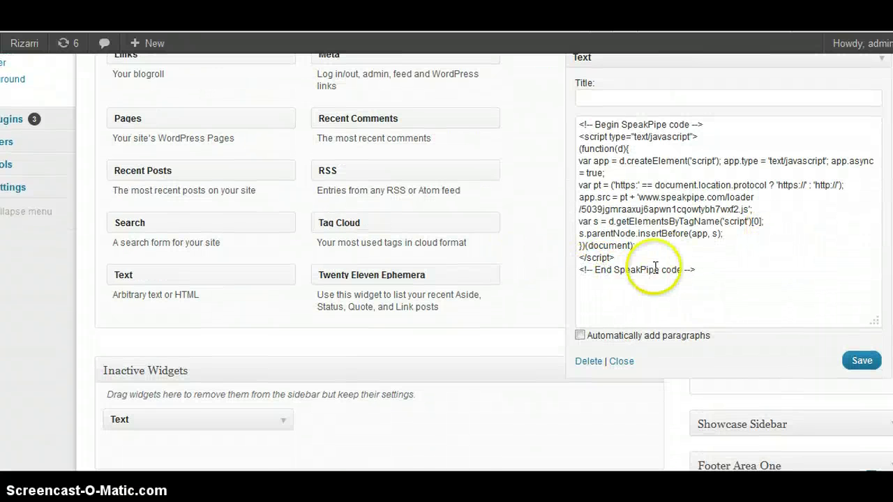
{"action": "scroll", "coordinate": [720, 223], "scroll_direction": "up", "scroll_amount": 3}
{"action": "scroll", "coordinate": [743, 269], "scroll_direction": "down", "scroll_amount": 2}
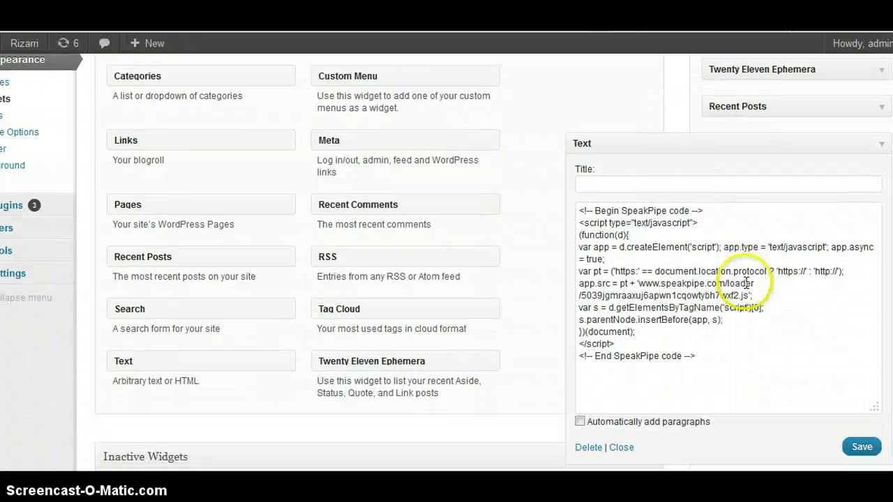
{"action": "left_click", "coordinate": [760, 287]}
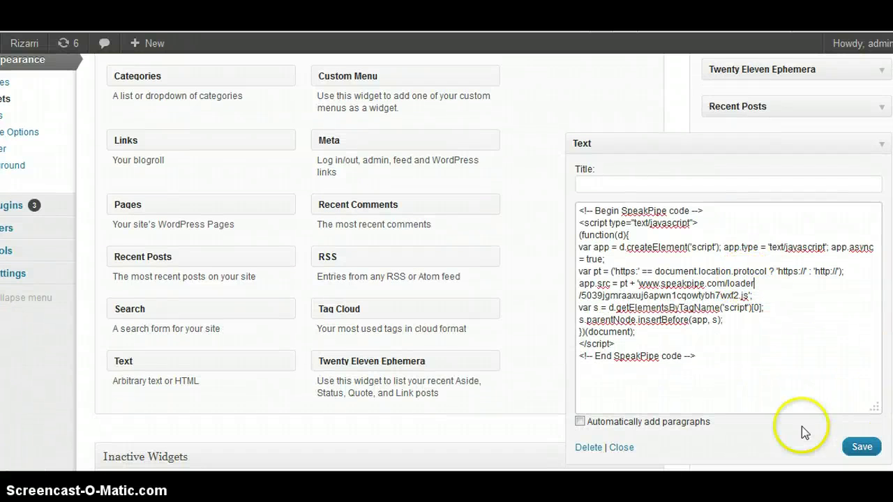
{"action": "left_click", "coordinate": [592, 450]}
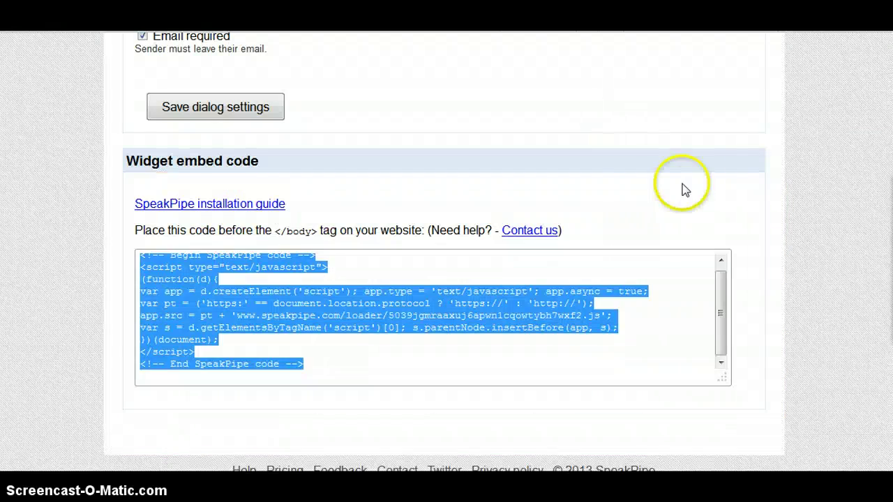
- Reload the SpeakPipe page to show Voice message #1, the 00:24 test recording
{"action": "scroll", "coordinate": [681, 189], "scroll_direction": "up", "scroll_amount": 5}
{"action": "scroll", "coordinate": [691, 174], "scroll_direction": "up", "scroll_amount": 10}
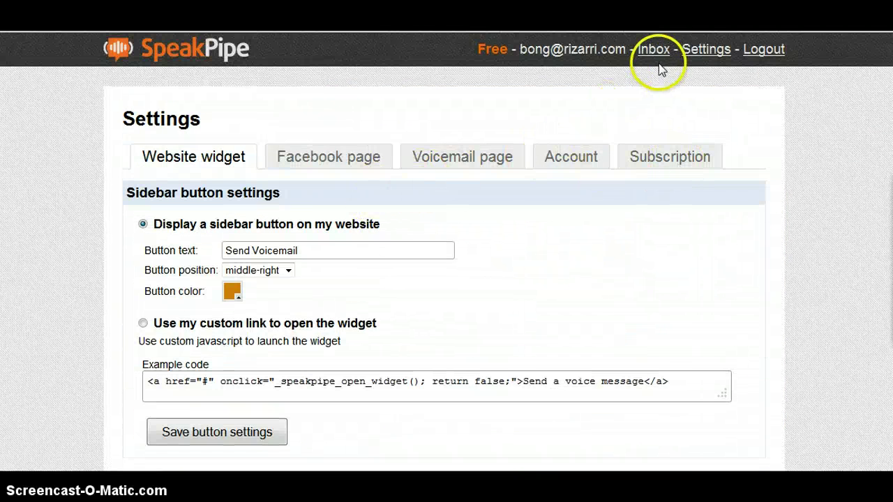
{"action": "left_click", "coordinate": [707, 50]}
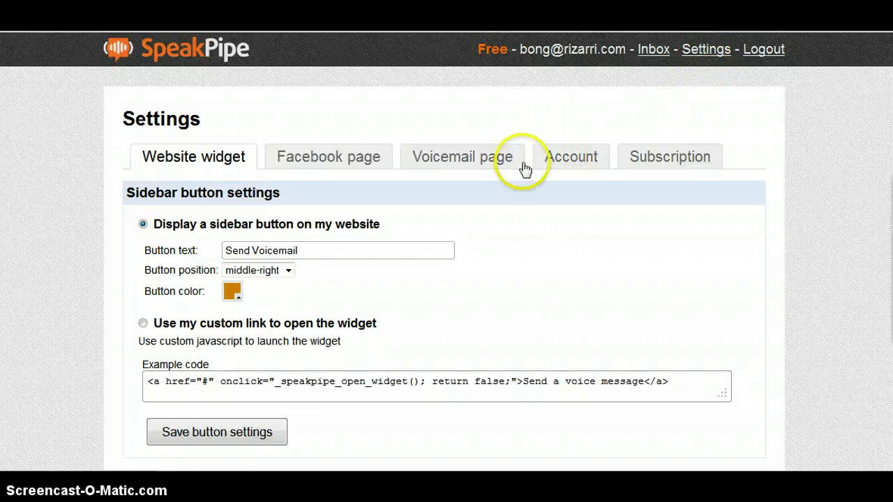
{"action": "scroll", "coordinate": [492, 223], "scroll_direction": "down", "scroll_amount": 5}
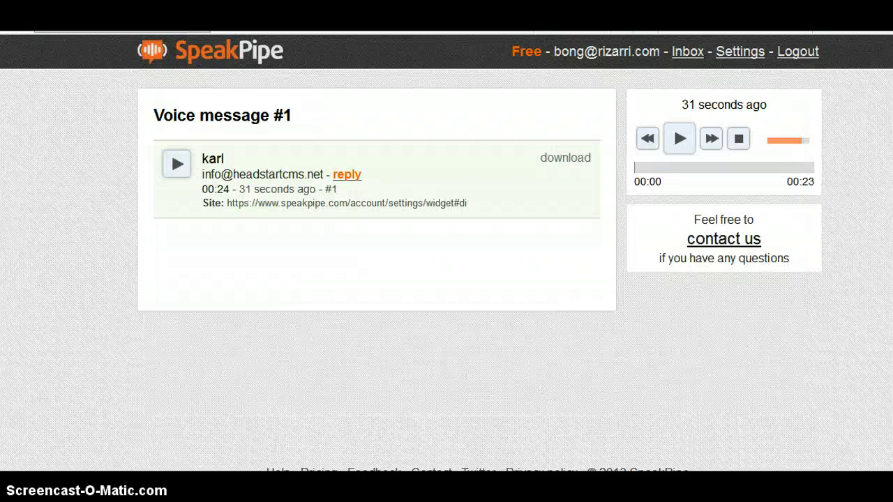
- Go to wordpress.org and open its plugin directory
{"action": "type", "text": "word"}
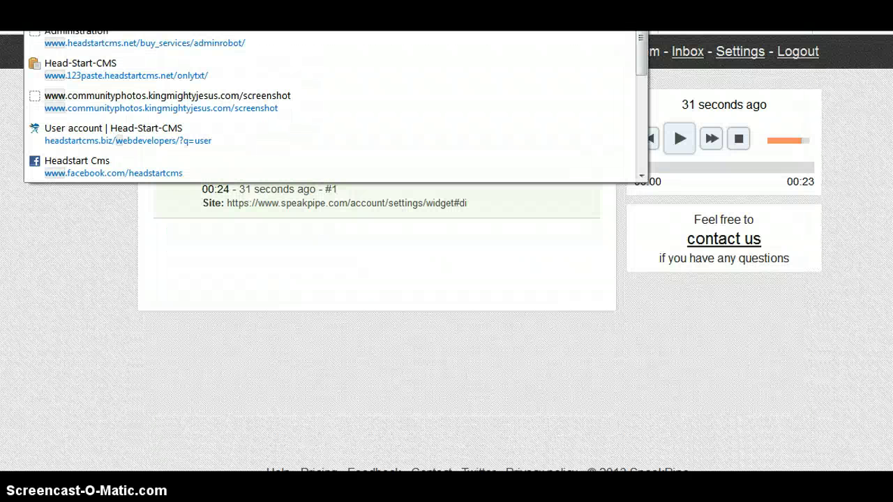
{"action": "key", "text": "Escape"}
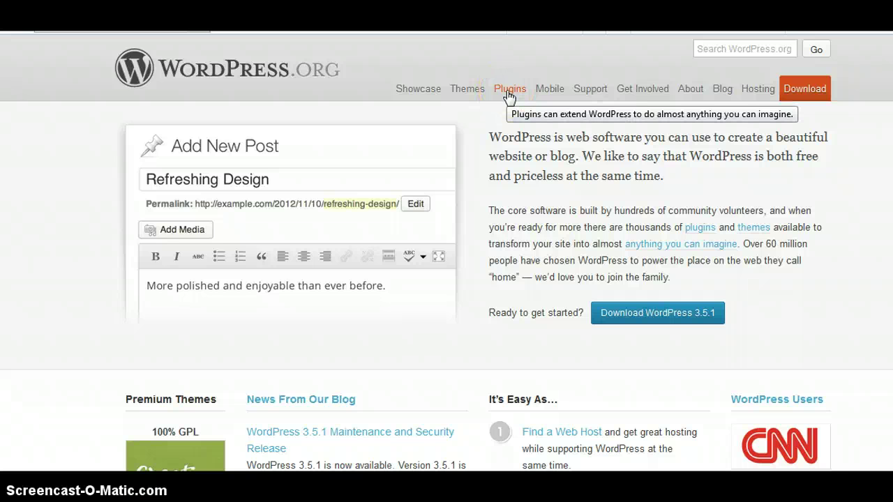
{"action": "left_click", "coordinate": [508, 94]}
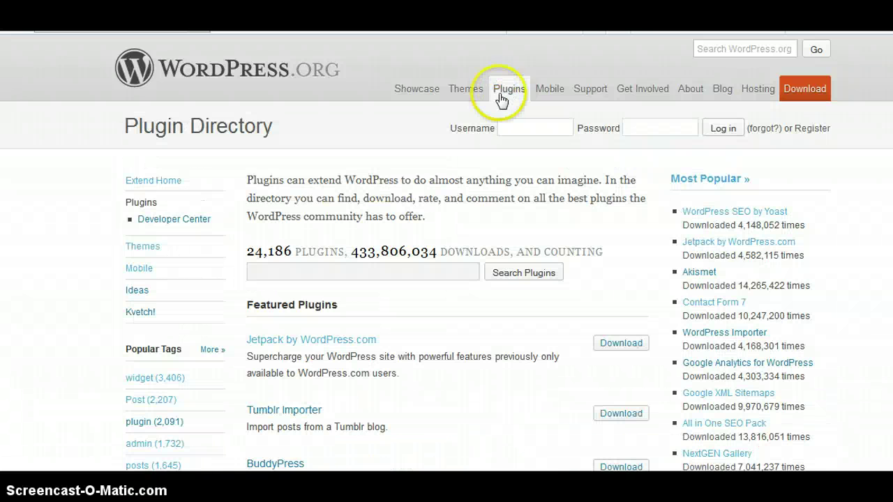
- Search the plugins for 'speakpipe' and open SpeakPipe - Voicemail for Websites
{"action": "left_click", "coordinate": [341, 276]}
{"action": "type", "text": "s"}
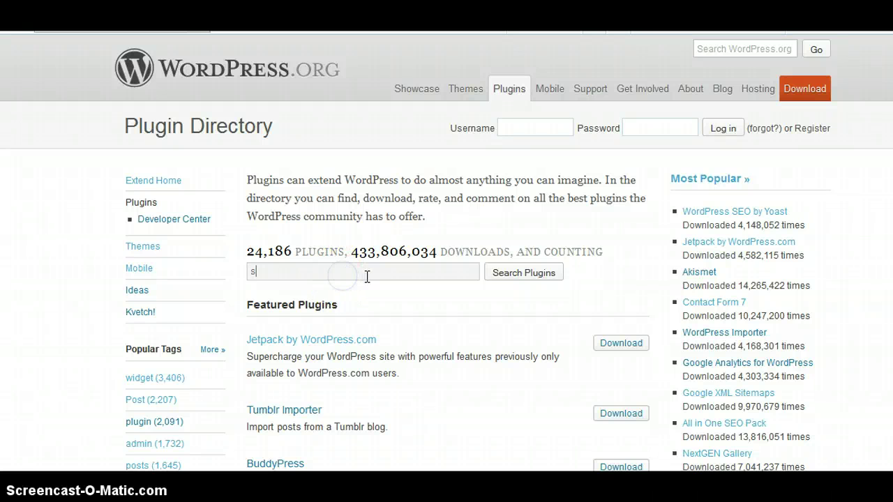
{"action": "type", "text": "peak"}
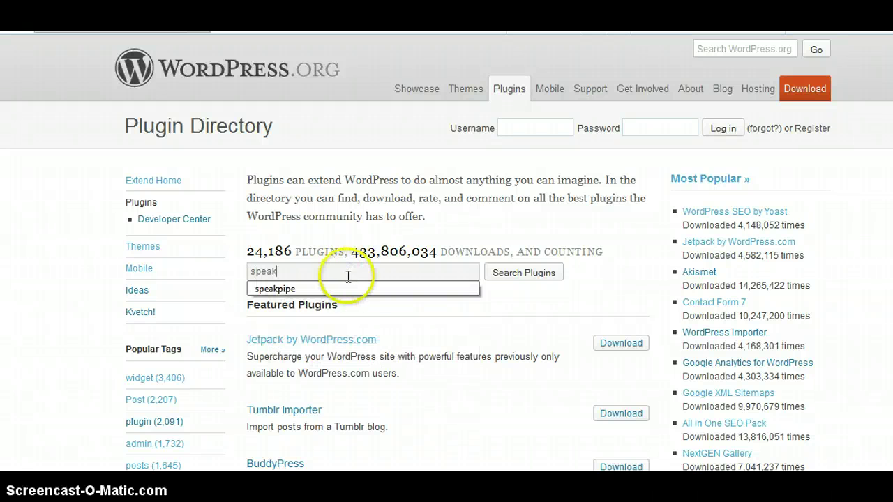
{"action": "left_click", "coordinate": [289, 290]}
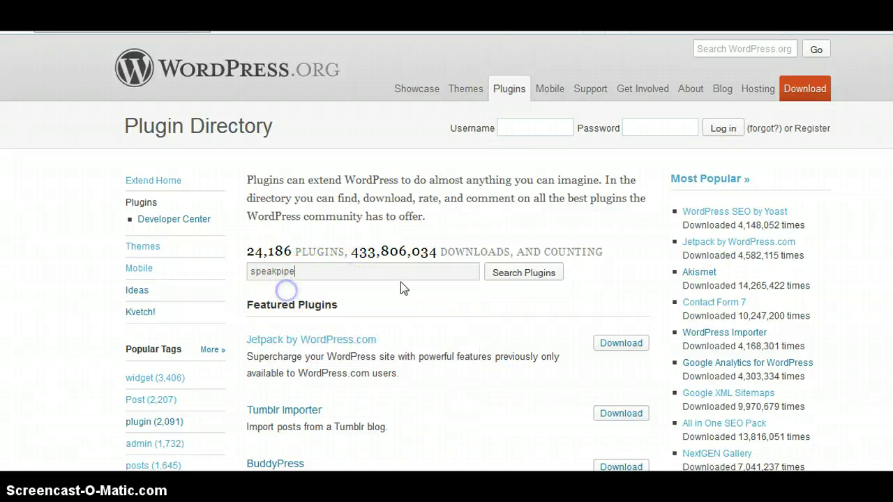
{"action": "left_click", "coordinate": [522, 276]}
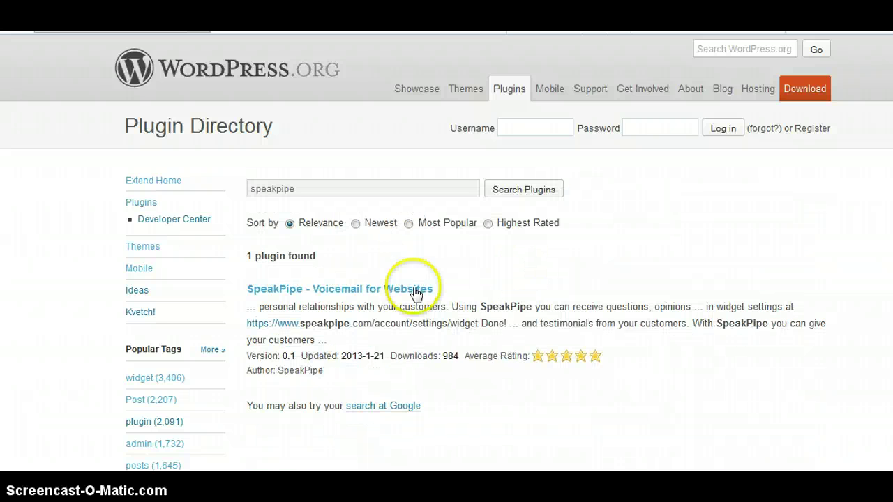
{"action": "left_click", "coordinate": [351, 290]}
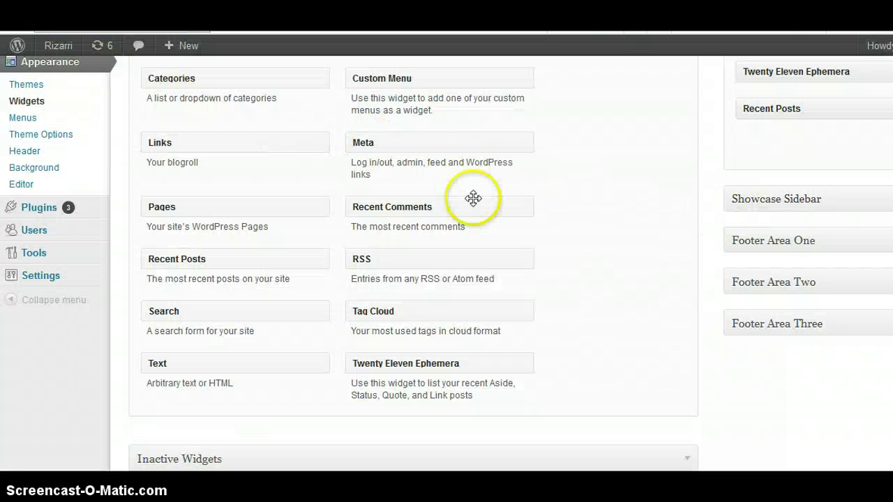
- Go to Plugins > Installed Plugins > Add New > Upload
{"action": "mouse_move", "coordinate": [108, 209]}
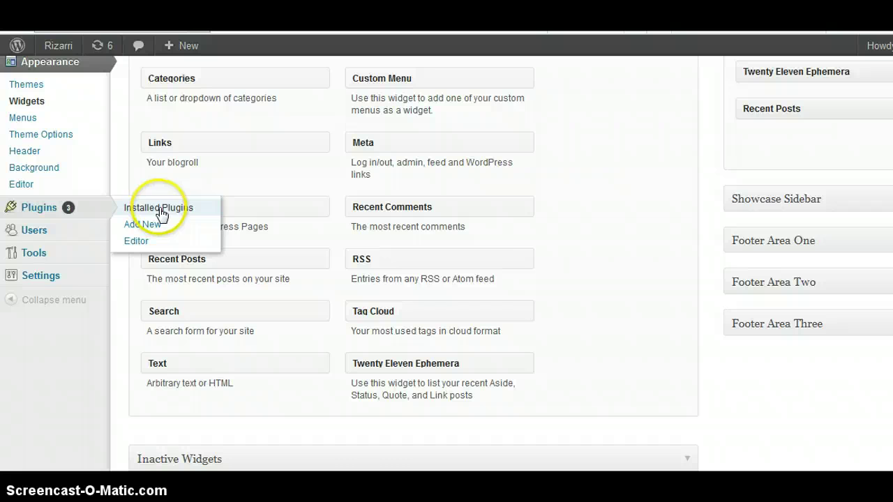
{"action": "left_click", "coordinate": [159, 209]}
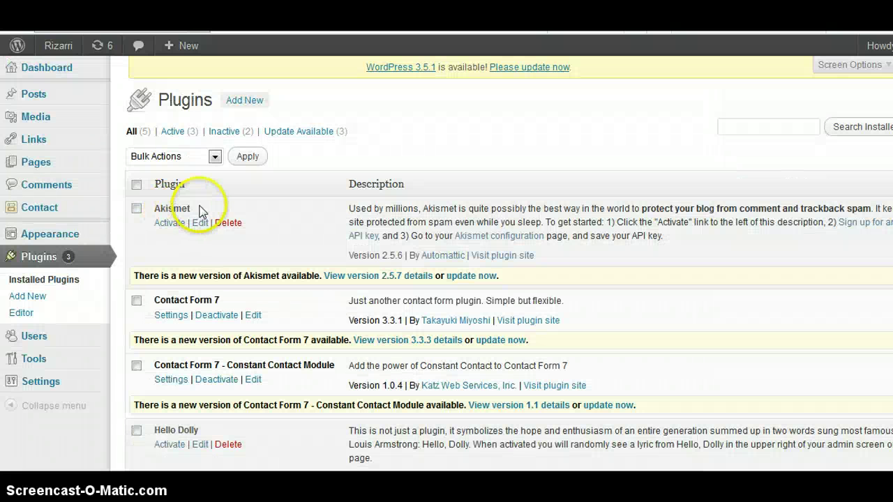
{"action": "left_click", "coordinate": [254, 102]}
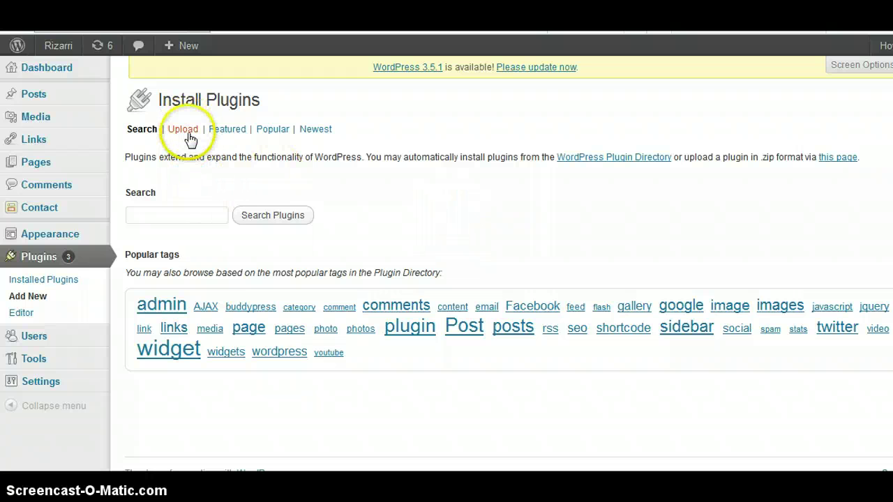
{"action": "left_click", "coordinate": [188, 136]}
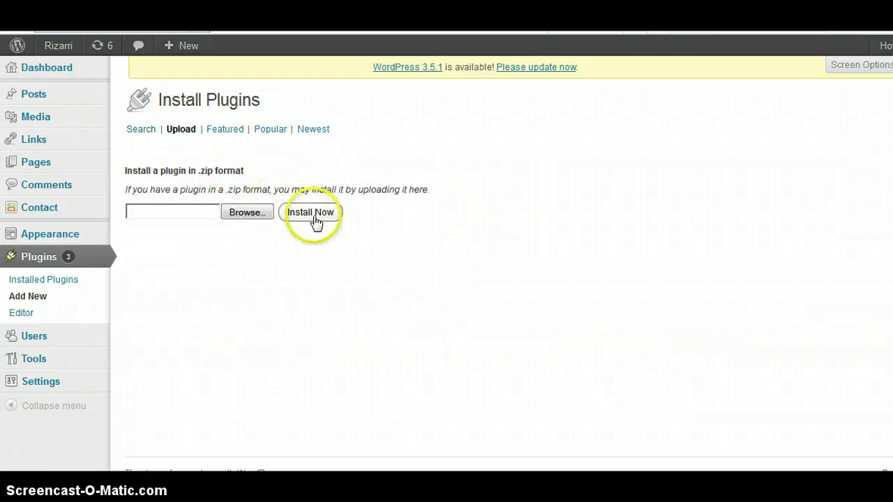
- Upload speakpipe-voicemail-for-websites.0.1.zip from the D: drive and install it
{"action": "left_click", "coordinate": [247, 214]}
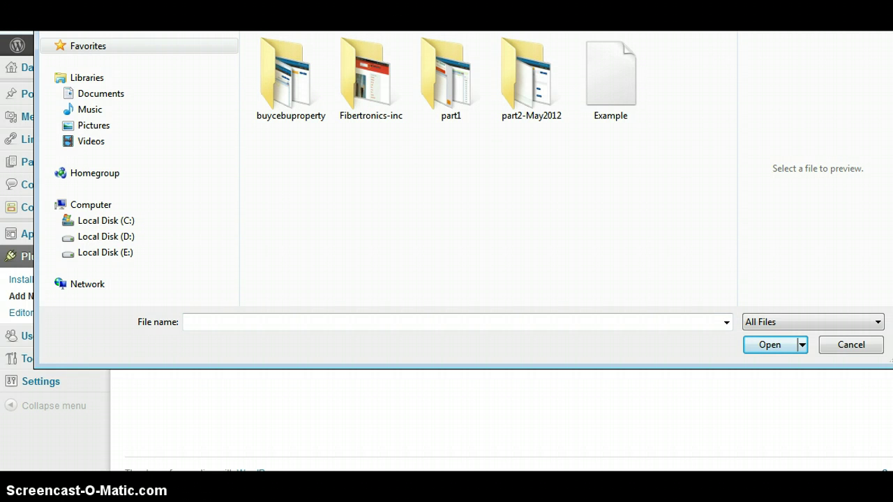
{"action": "left_click", "coordinate": [104, 237]}
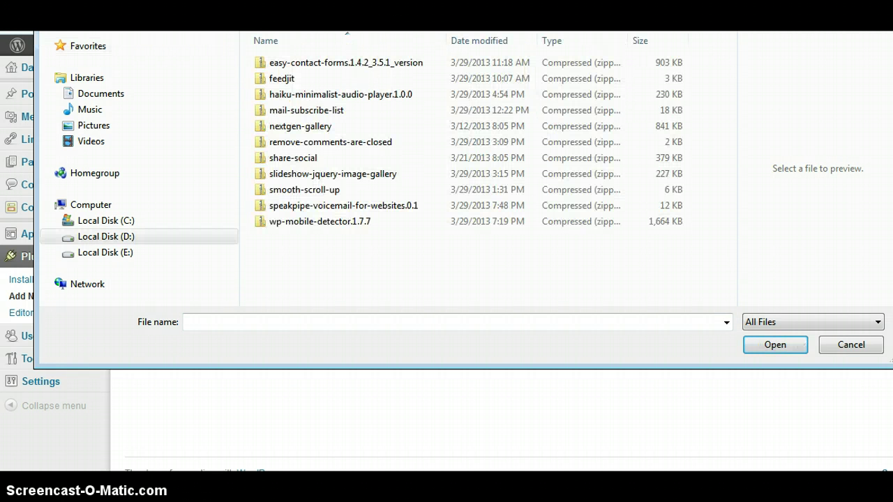
{"action": "left_click", "coordinate": [387, 207]}
{"action": "left_click", "coordinate": [387, 206]}
{"action": "left_click", "coordinate": [310, 213]}
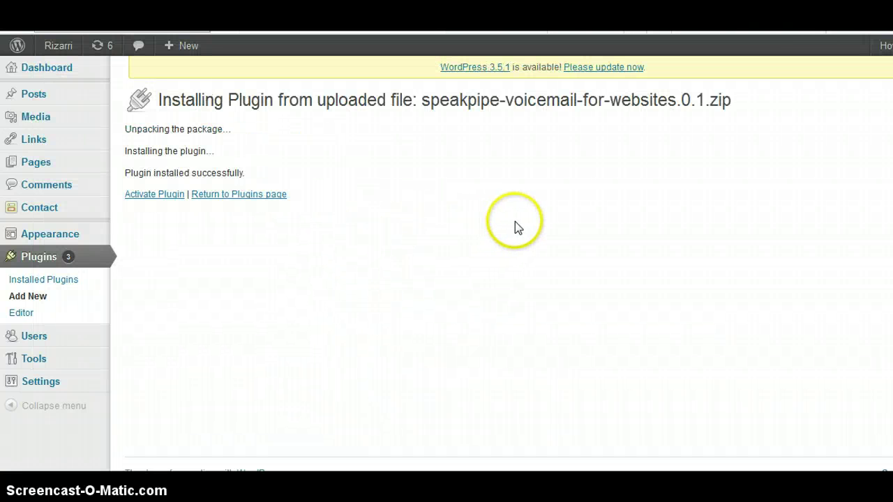
- Activate the SpeakPipe plugin and open its settings page
{"action": "left_click", "coordinate": [171, 195]}
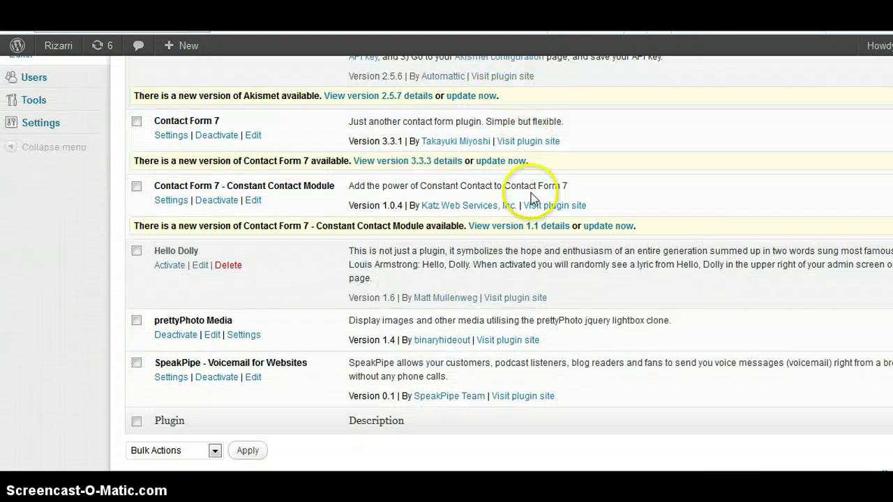
{"action": "scroll", "coordinate": [531, 193], "scroll_direction": "down", "scroll_amount": 4}
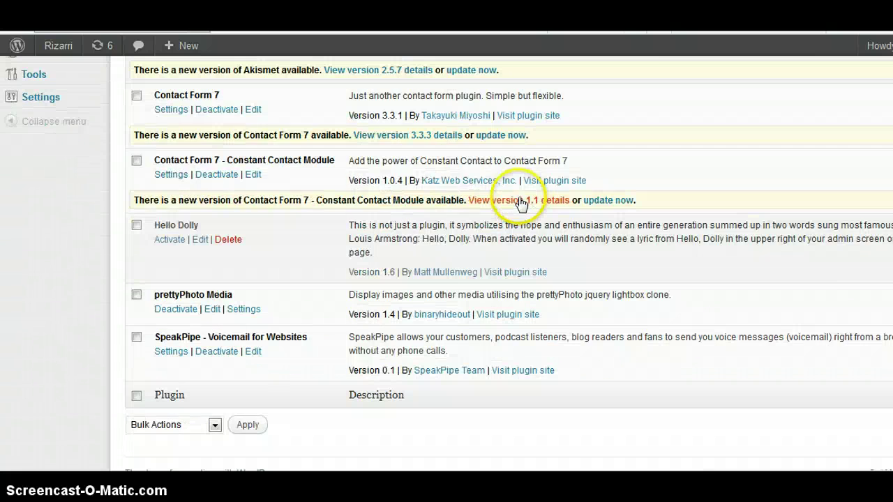
{"action": "scroll", "coordinate": [271, 365], "scroll_direction": "up", "scroll_amount": 1}
{"action": "scroll", "coordinate": [184, 355], "scroll_direction": "down", "scroll_amount": 1}
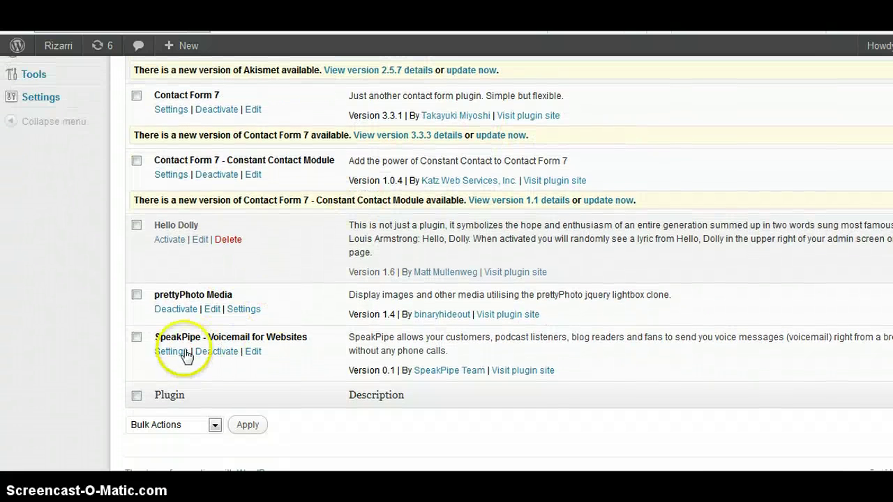
{"action": "left_click", "coordinate": [170, 353]}
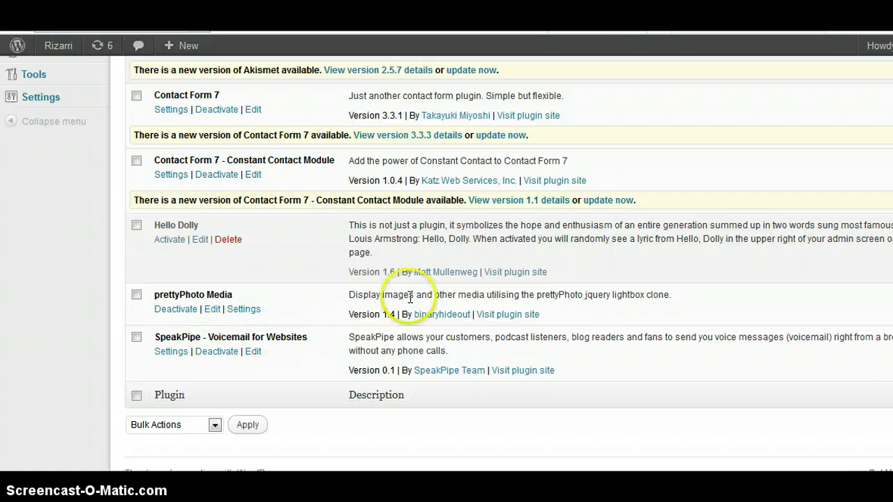
- Copy the Account ID from SpeakPipe's account details into the plugin settings and save
{"action": "scroll", "coordinate": [578, 216], "scroll_direction": "down", "scroll_amount": 1}
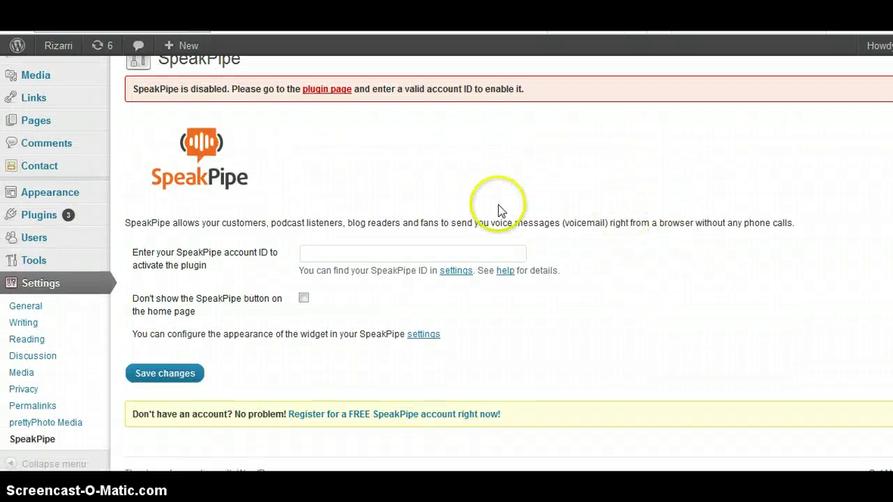
{"action": "left_click", "coordinate": [444, 253]}
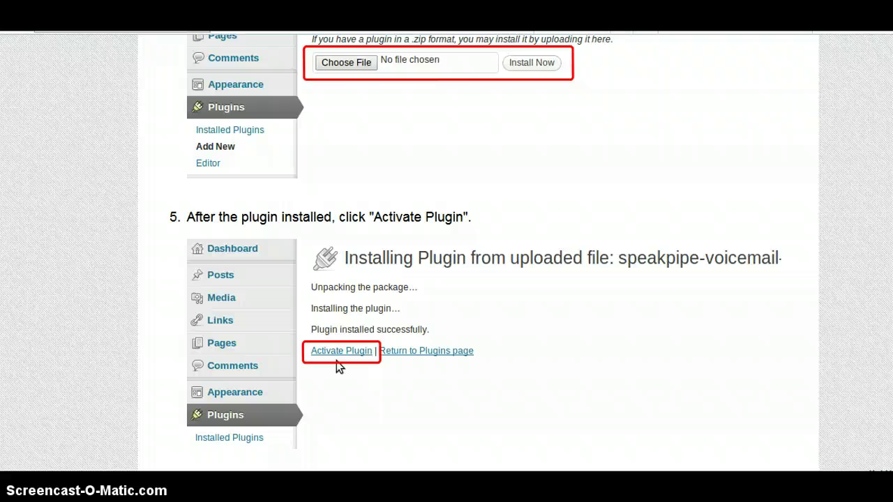
{"action": "scroll", "coordinate": [651, 159], "scroll_direction": "up", "scroll_amount": 9}
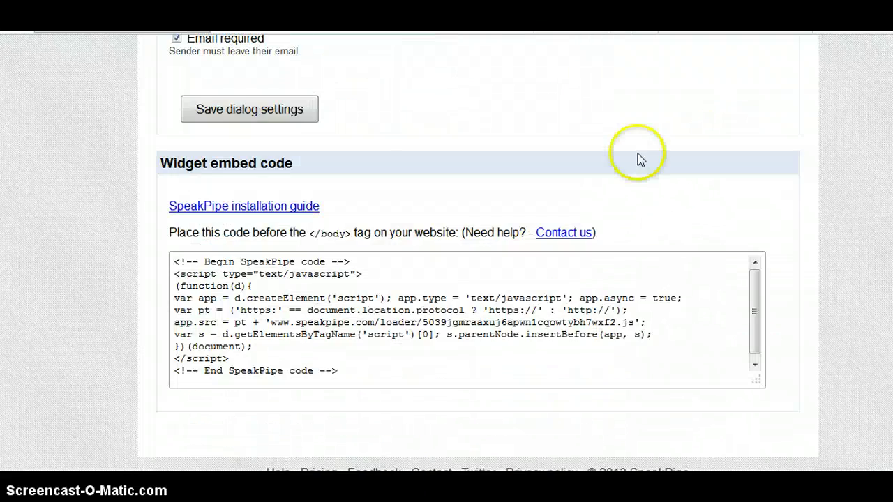
{"action": "scroll", "coordinate": [637, 160], "scroll_direction": "up", "scroll_amount": 10}
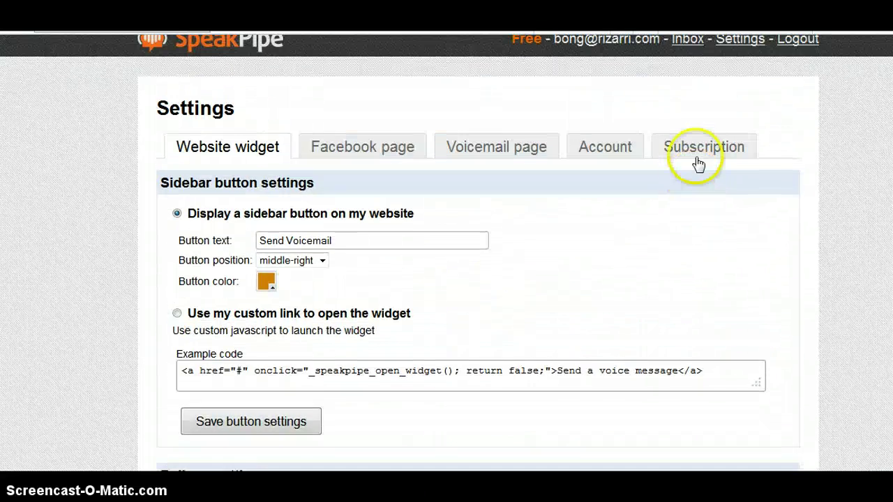
{"action": "scroll", "coordinate": [698, 164], "scroll_direction": "up", "scroll_amount": 1}
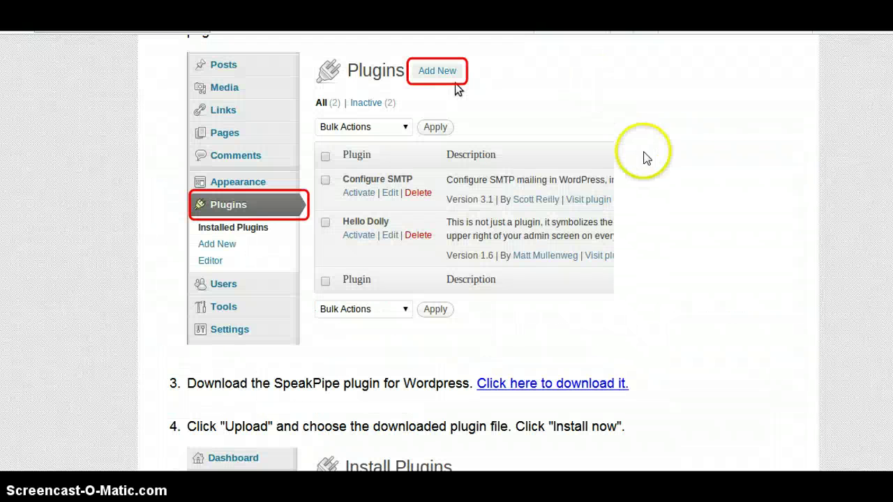
{"action": "scroll", "coordinate": [644, 153], "scroll_direction": "up", "scroll_amount": 4}
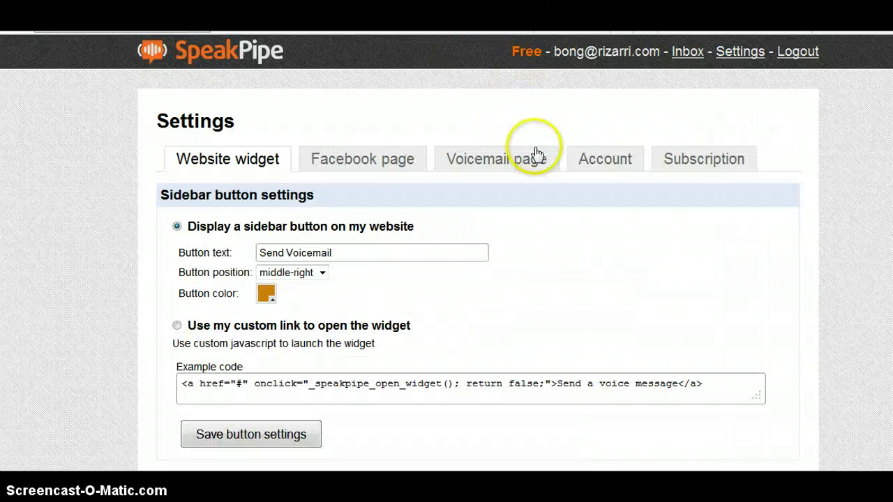
{"action": "left_click", "coordinate": [604, 167]}
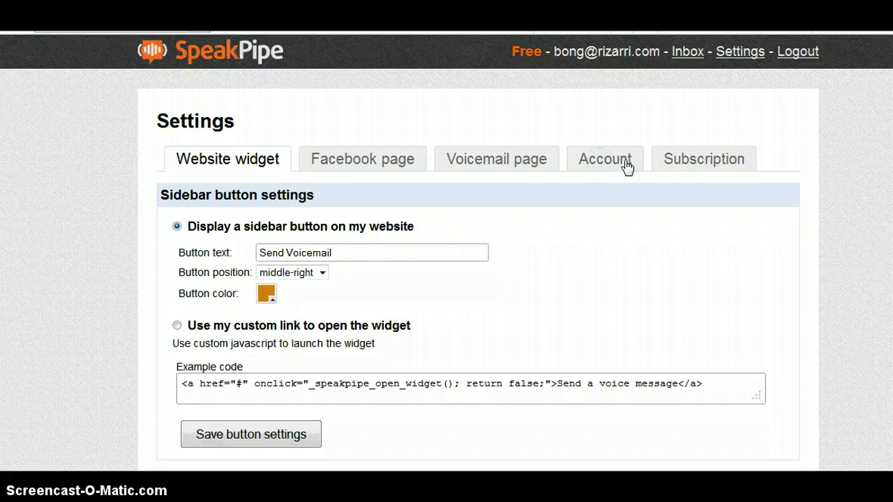
{"action": "left_click_drag", "start_coordinate": [523, 219], "coordinate": [238, 256]}
{"action": "key", "text": "ctrl+c"}
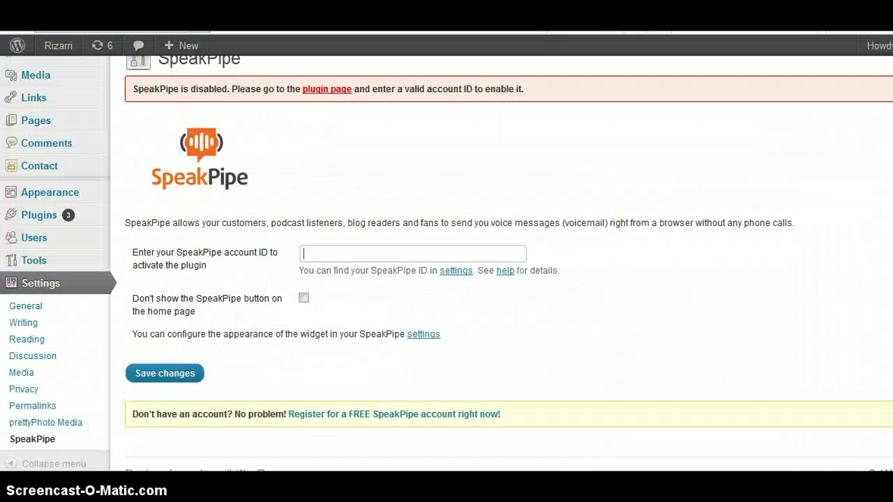
{"action": "left_click", "coordinate": [337, 251]}
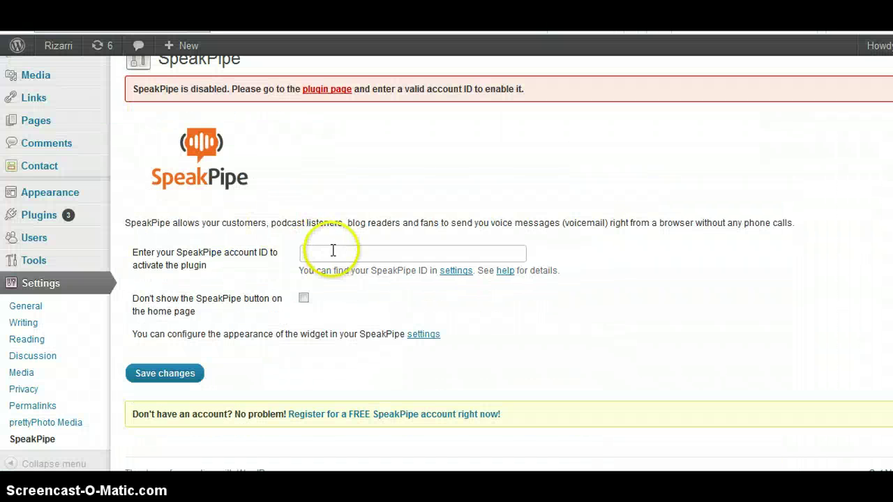
{"action": "key", "text": "ctrl+v"}
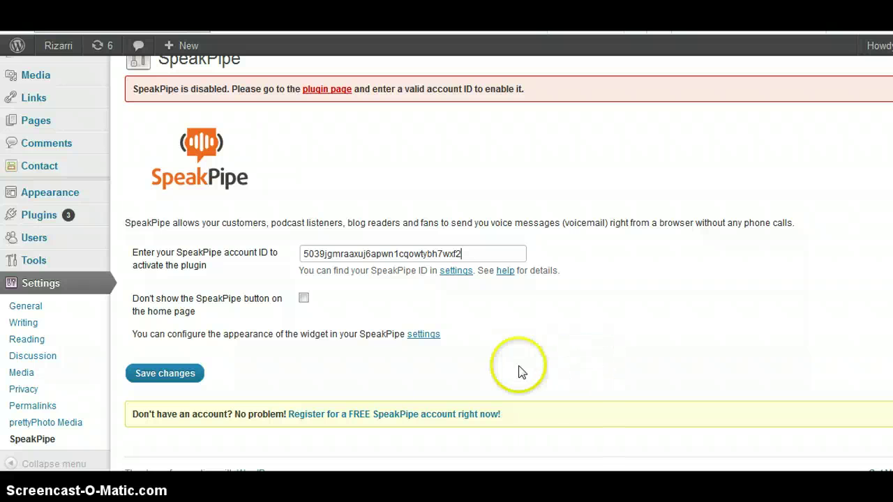
{"action": "left_click", "coordinate": [175, 375]}
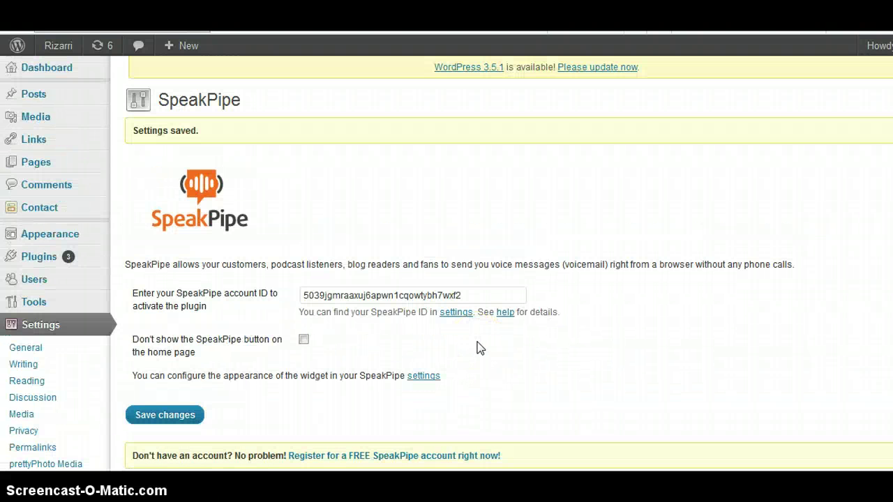
{"action": "scroll", "coordinate": [523, 349], "scroll_direction": "down", "scroll_amount": 1}
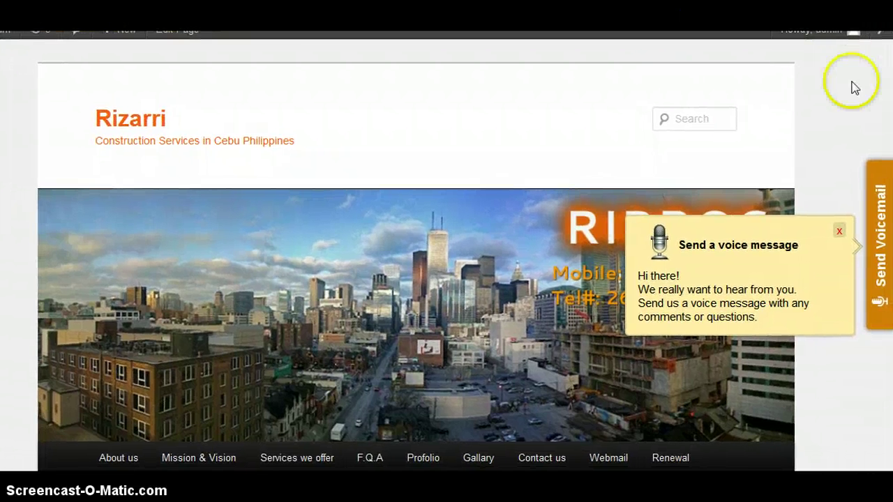
- Scroll through the live Rizarri homepage, then open the Send Voicemail recording dialog
{"action": "scroll", "coordinate": [416, 279], "scroll_direction": "down", "scroll_amount": 15}
{"action": "scroll", "coordinate": [416, 279], "scroll_direction": "down", "scroll_amount": 8}
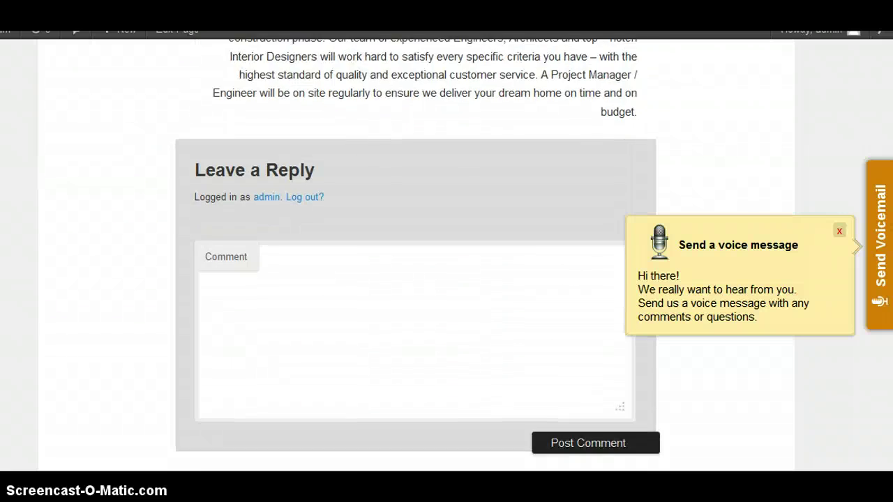
{"action": "scroll", "coordinate": [415, 279], "scroll_direction": "down", "scroll_amount": 3}
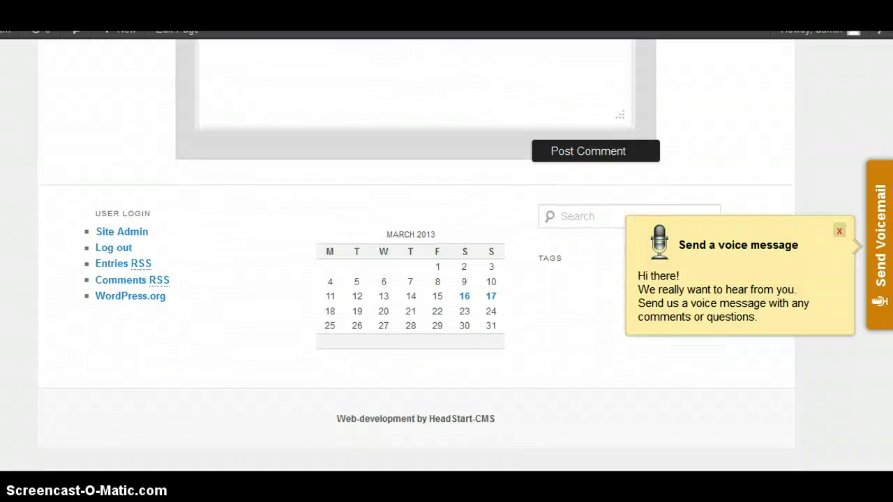
{"action": "scroll", "coordinate": [416, 279], "scroll_direction": "up", "scroll_amount": 20}
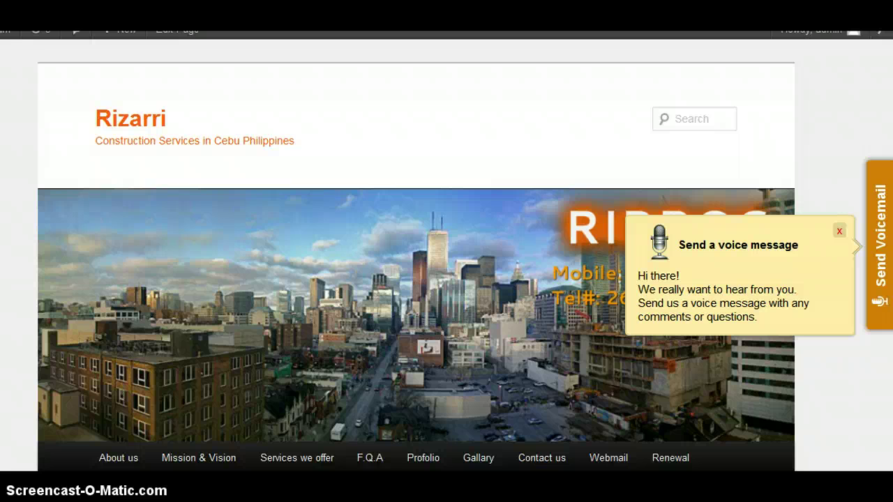
{"action": "scroll", "coordinate": [415, 279], "scroll_direction": "down", "scroll_amount": 8}
{"action": "scroll", "coordinate": [415, 279], "scroll_direction": "up", "scroll_amount": 8}
{"action": "left_click", "coordinate": [877, 185]}
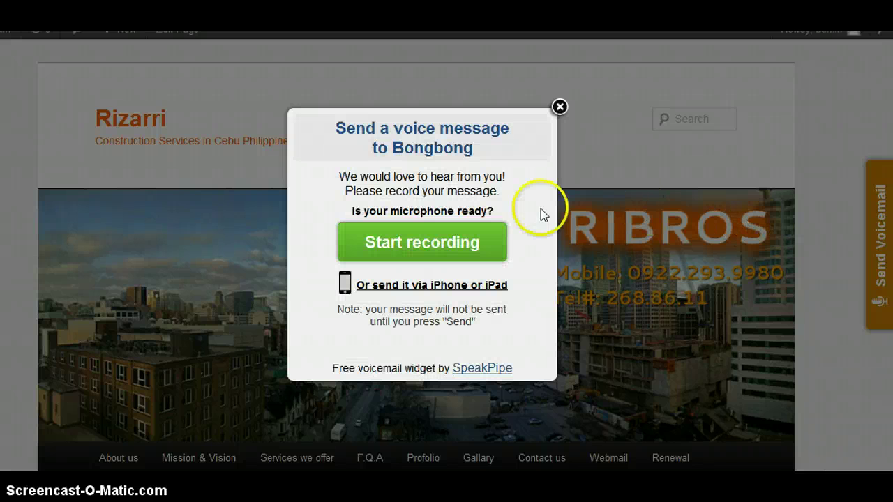
- Record a 21-second test voice message in SpeakPipe, allowing microphone access
{"action": "left_click", "coordinate": [443, 256]}
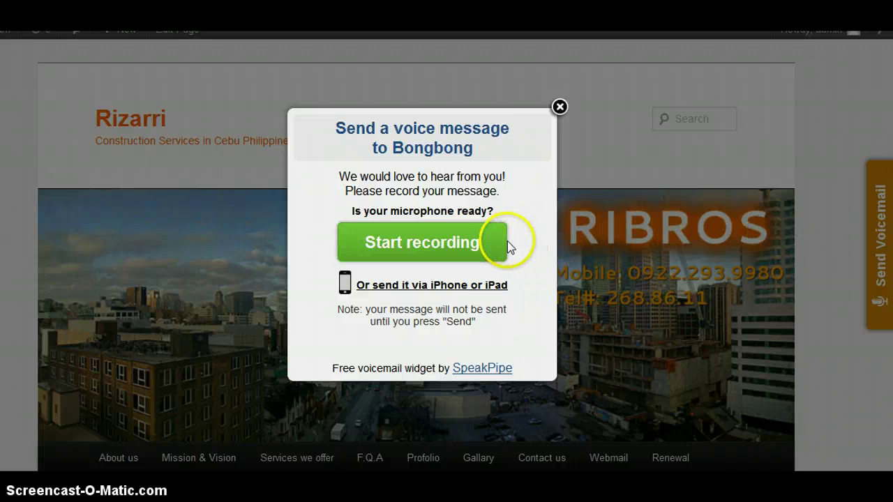
{"action": "left_click", "coordinate": [487, 232]}
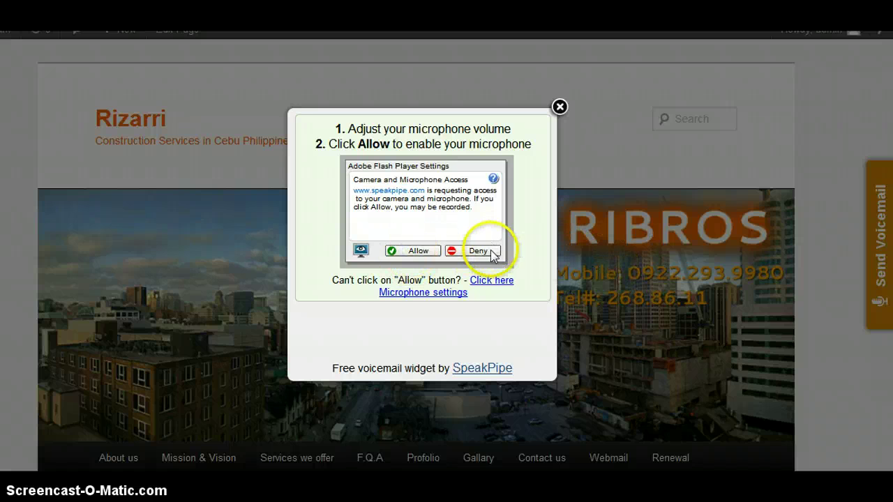
{"action": "left_click", "coordinate": [417, 251]}
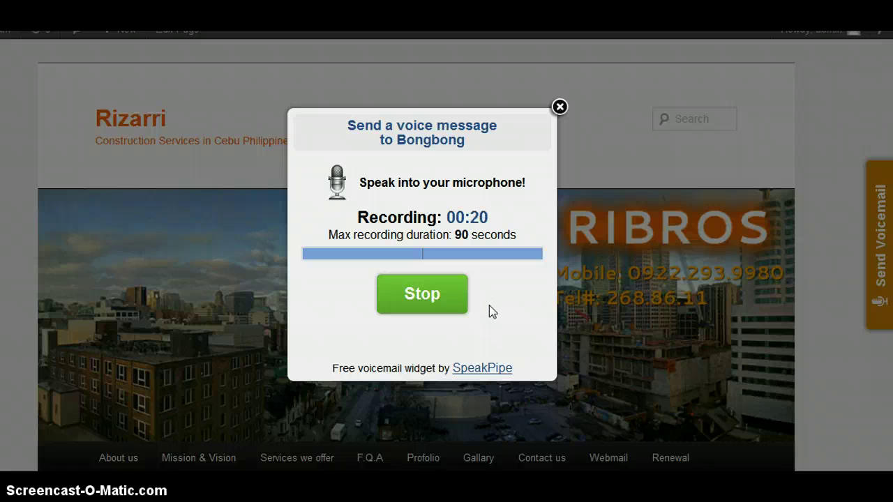
{"action": "left_click", "coordinate": [448, 300]}
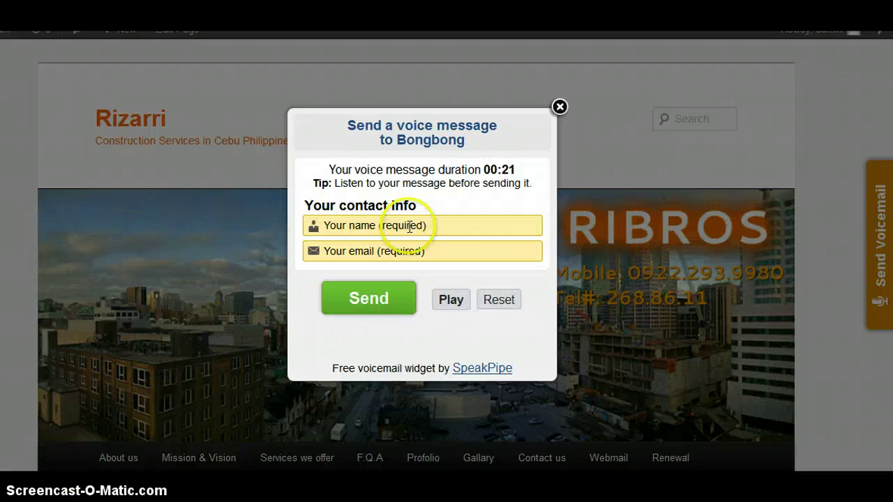
- Enter the sender's name and e-mail address, then send the voice message
{"action": "left_click", "coordinate": [406, 224]}
{"action": "type", "text": "joe"}
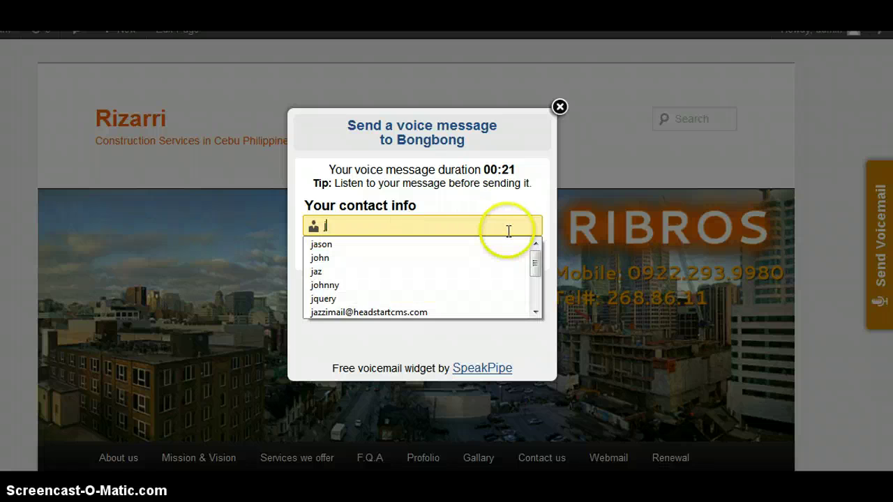
{"action": "key", "text": "BackSpace"}
{"action": "type", "text": "h"}
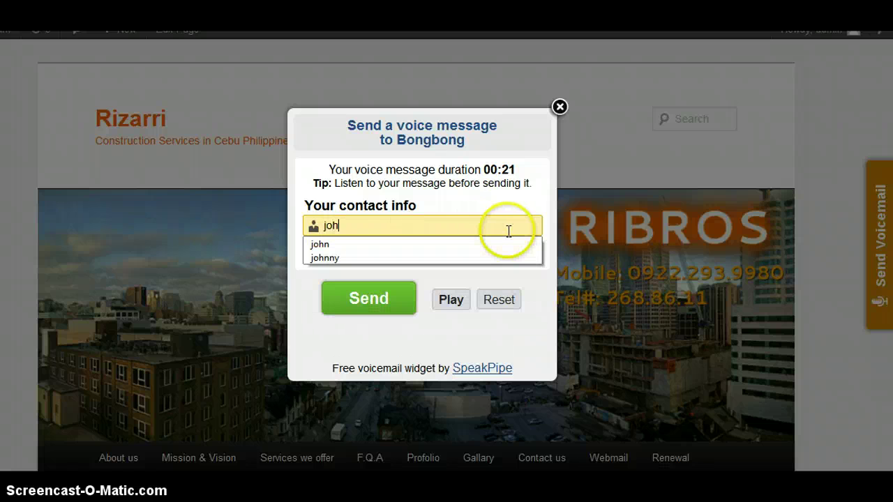
{"action": "type", "text": "nny"}
{"action": "left_click", "coordinate": [470, 255]}
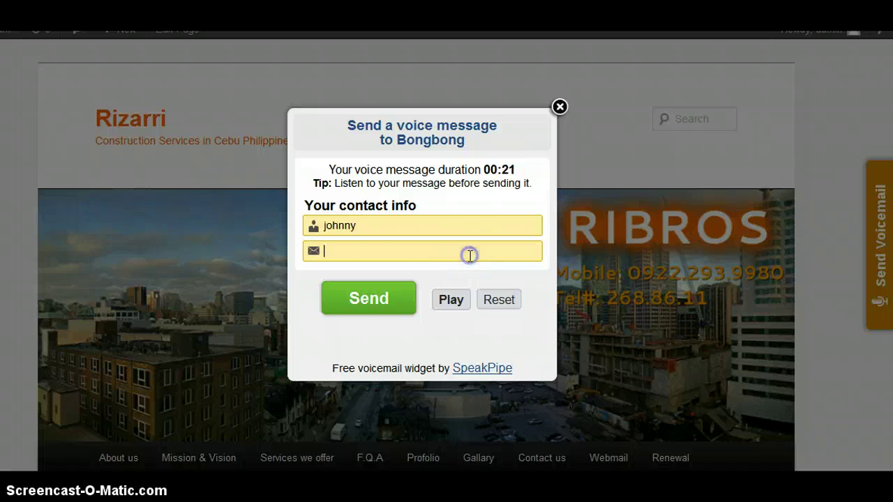
{"action": "type", "text": "h"}
{"action": "key", "text": "BackSpace"}
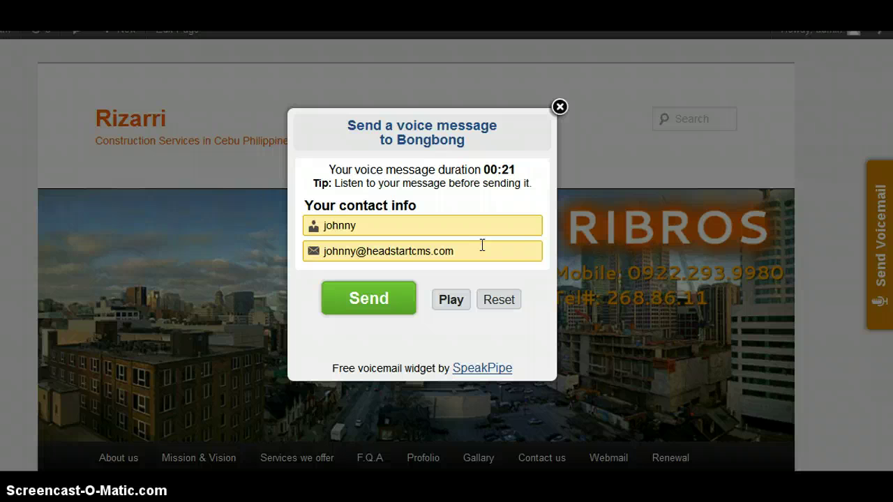
{"action": "left_click", "coordinate": [369, 297]}
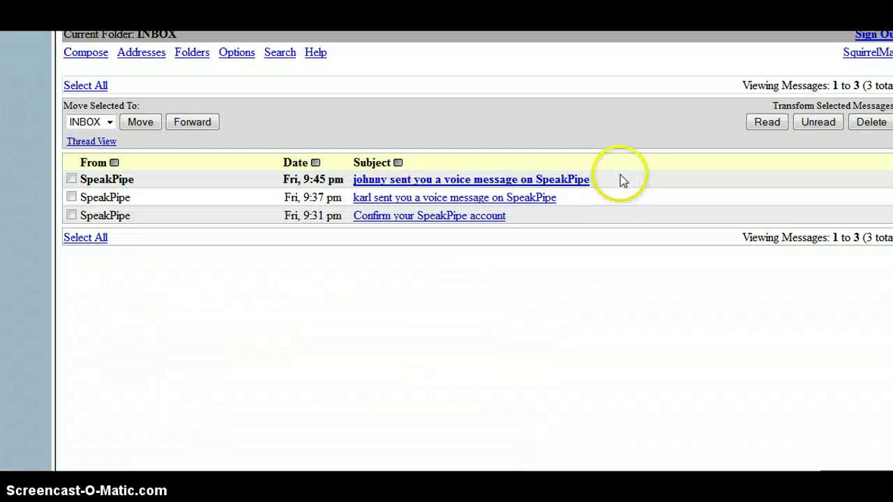
- Open the newest SpeakPipe voice-message e-mail and follow its link to the listening page
{"action": "left_click", "coordinate": [515, 180]}
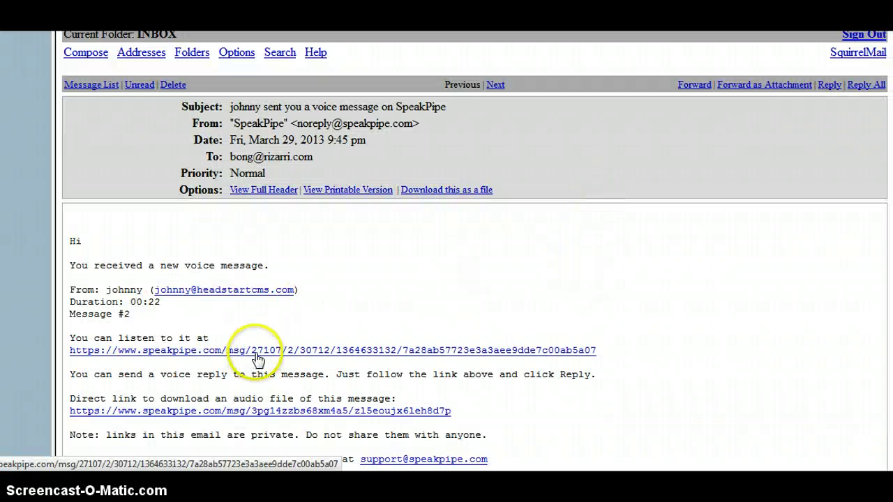
{"action": "left_click", "coordinate": [256, 351]}
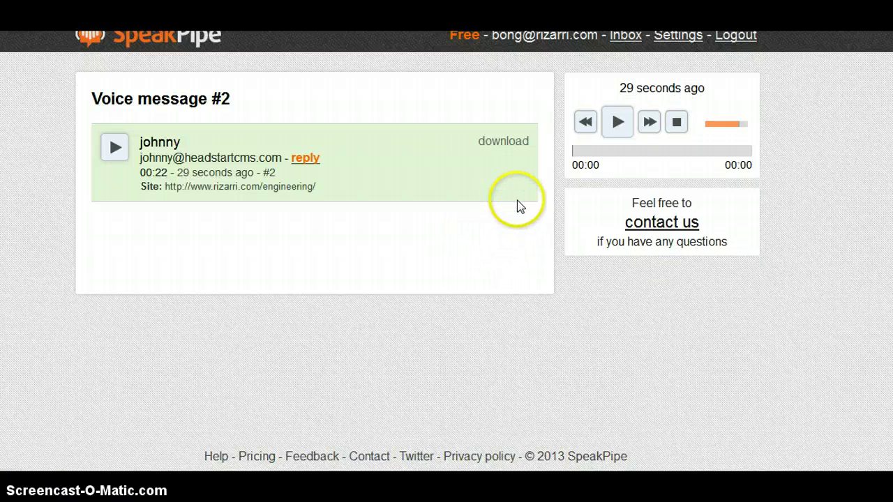
- Play voice message #2, then open the public speakpipe.com voicemail page
{"action": "left_click", "coordinate": [115, 148]}
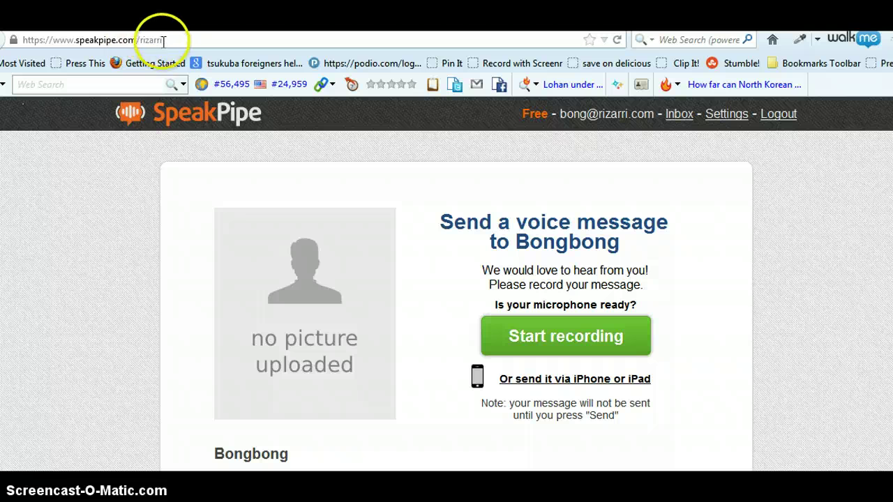
{"action": "left_click_drag", "start_coordinate": [162, 40], "coordinate": [136, 40]}
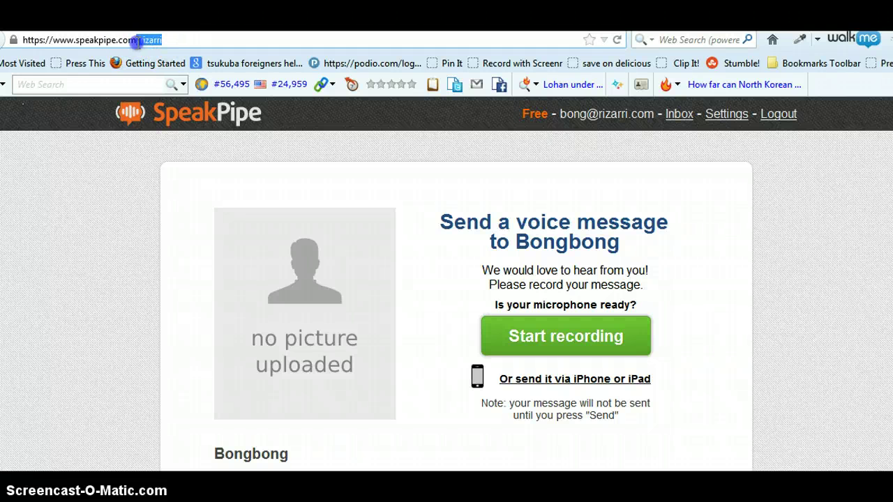
{"action": "left_click", "coordinate": [812, 241]}
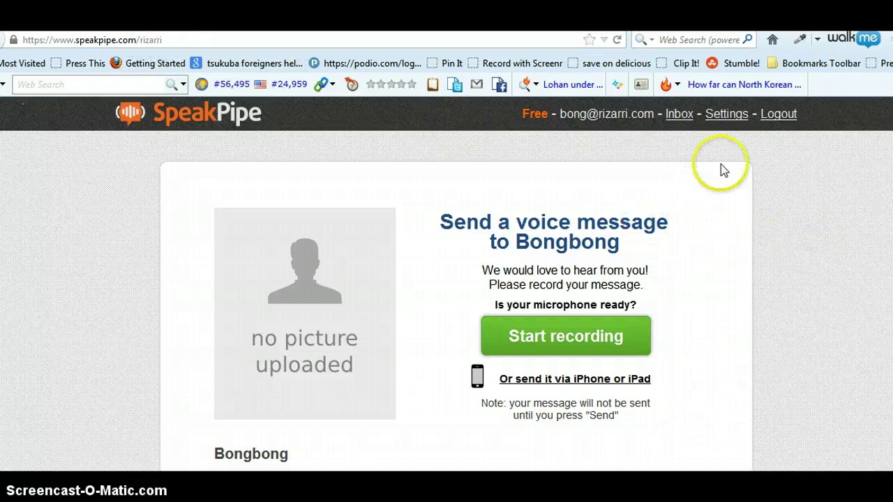